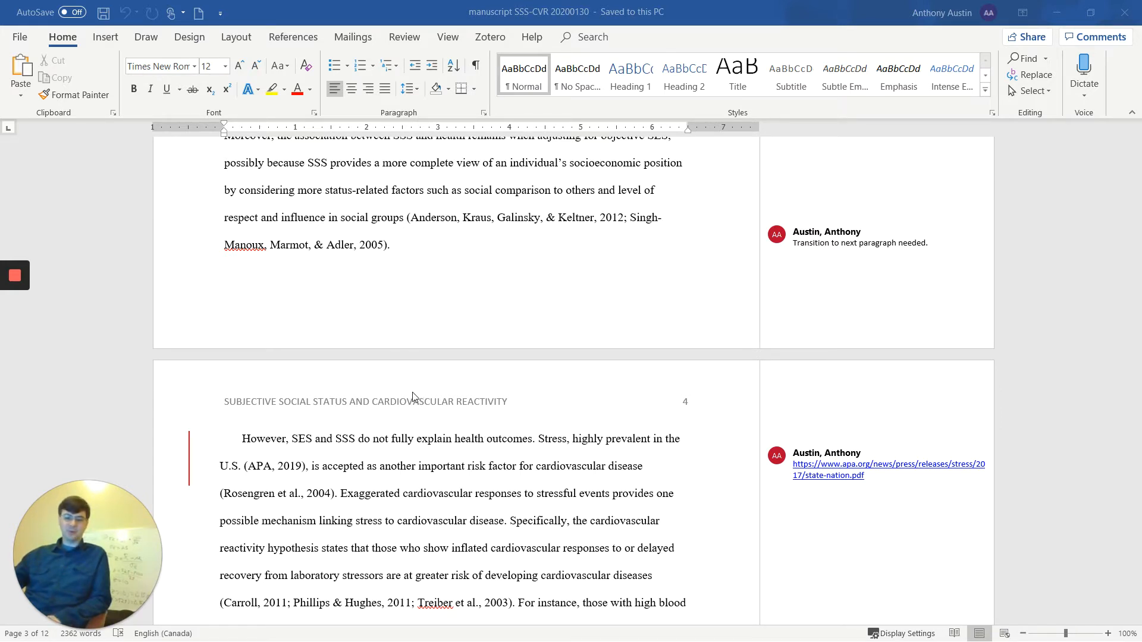
- Turn on Track Changes and switch the manuscript to display all markup
scroll(275, 446, "down", 1)
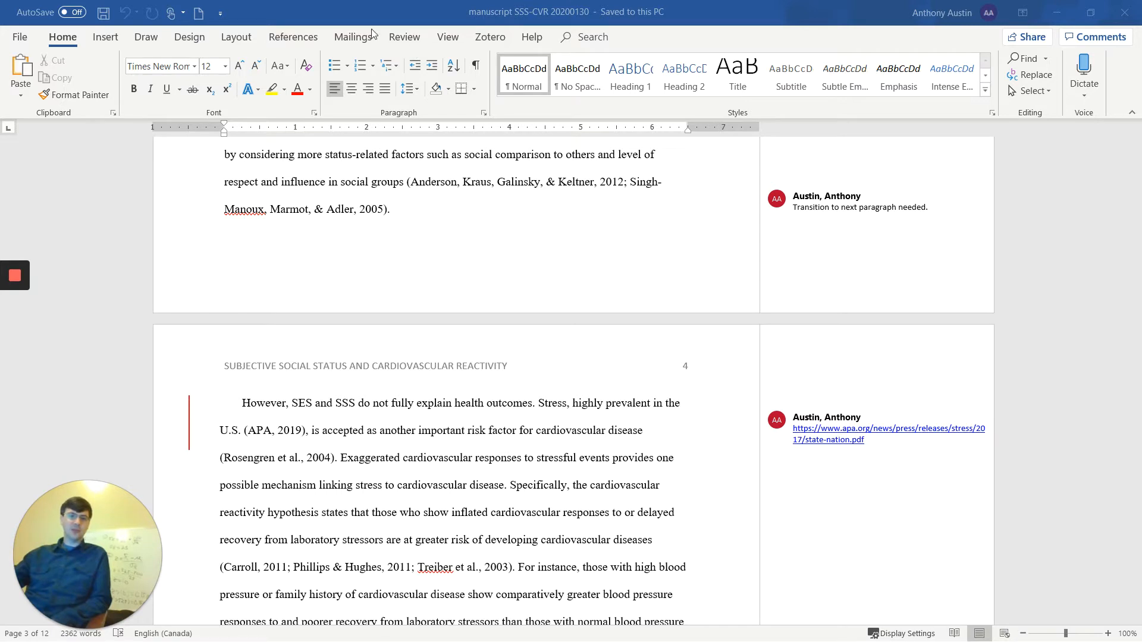
left_click(404, 38)
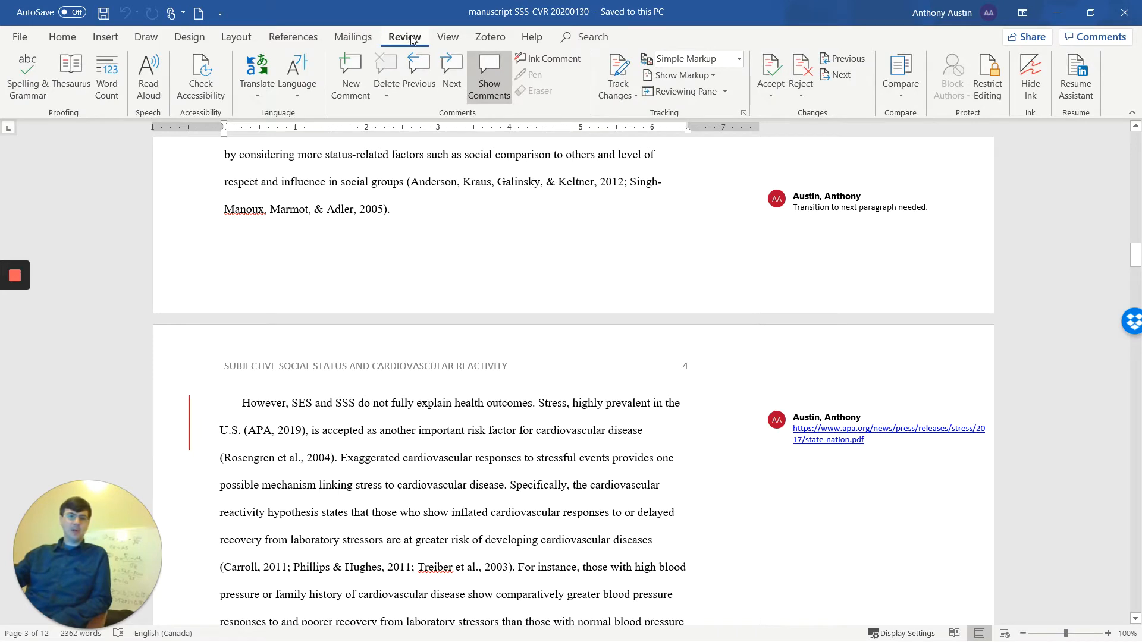
left_click(620, 73)
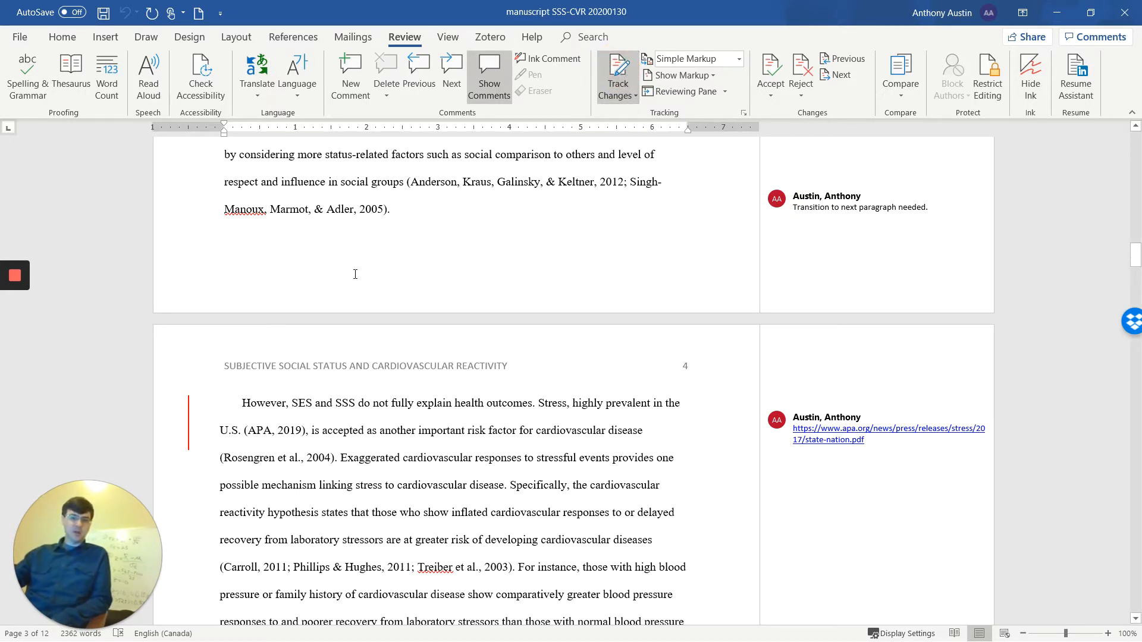
left_click(693, 62)
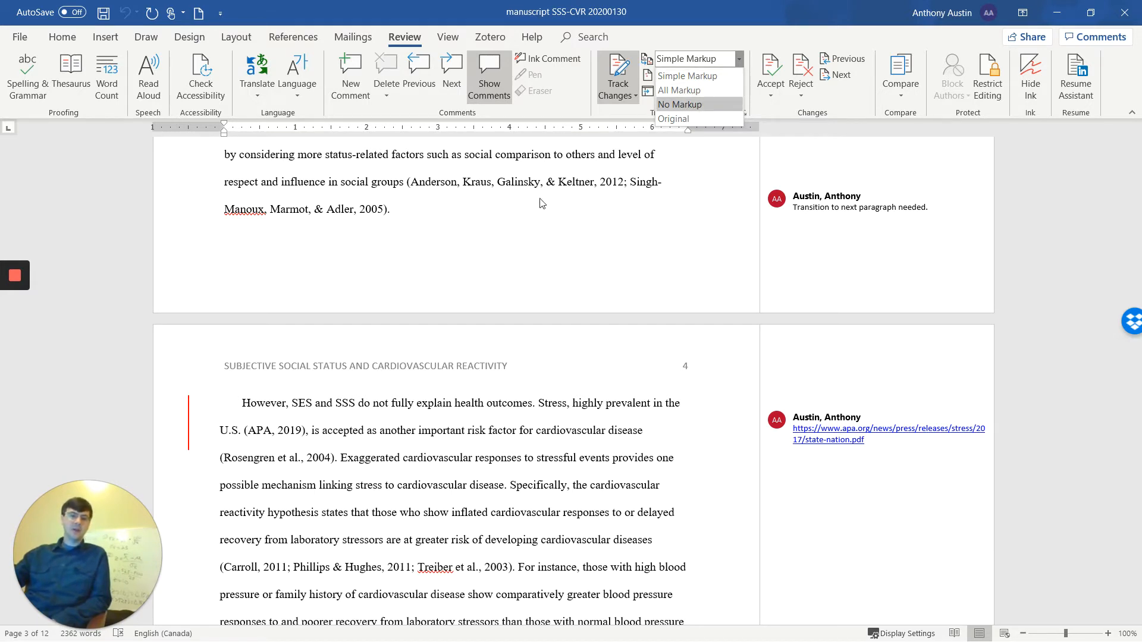
left_click(428, 403)
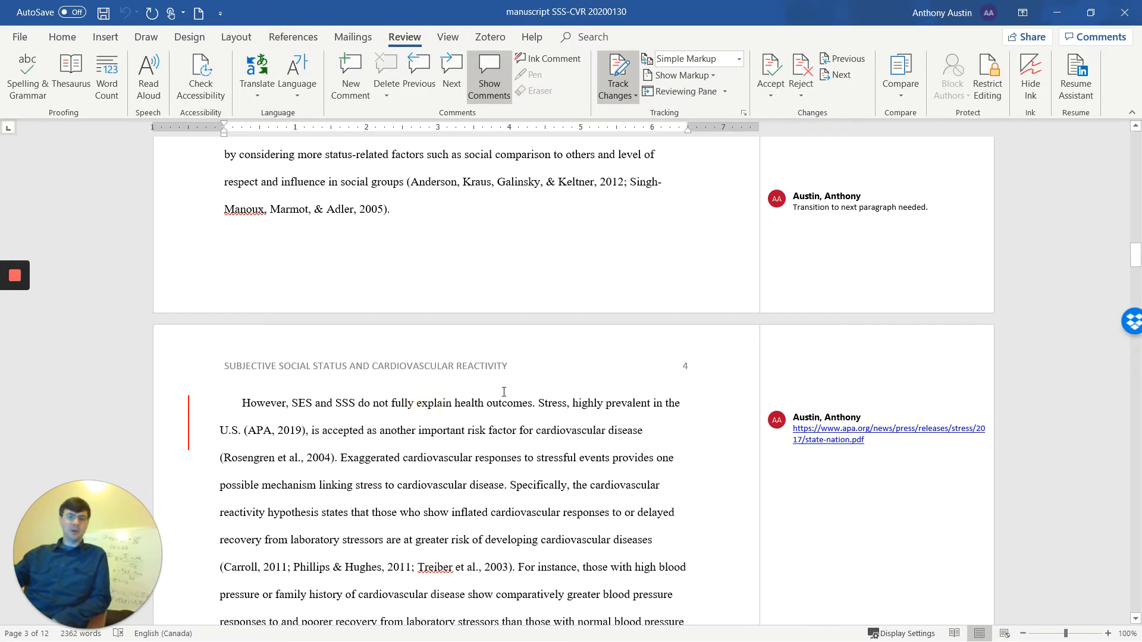
left_click(189, 421)
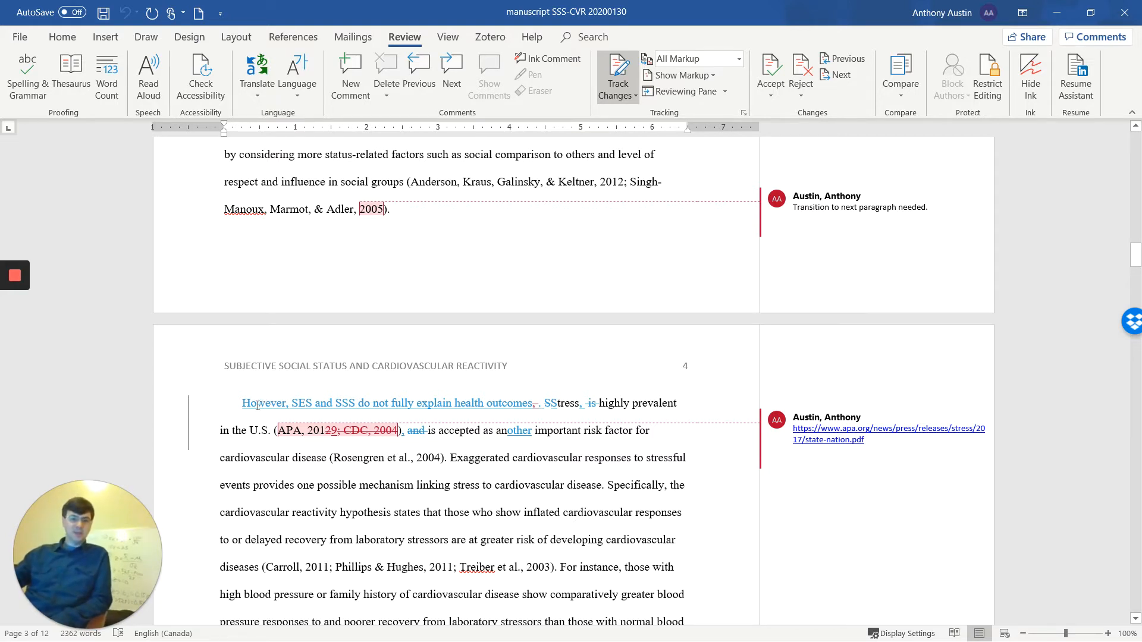
- Accept the inserted sentence "However, SES and SSS do not fully explain health outcomes" and the tracked deletion of "is" before "highly prevalent"
mouse_move(258, 408)
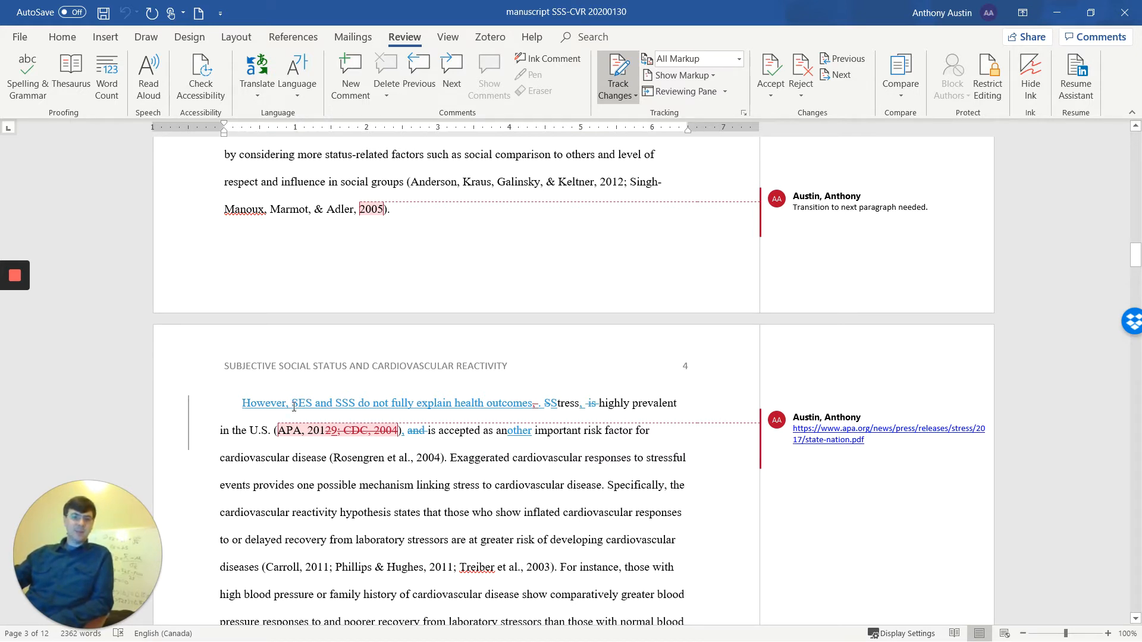
right_click(260, 403)
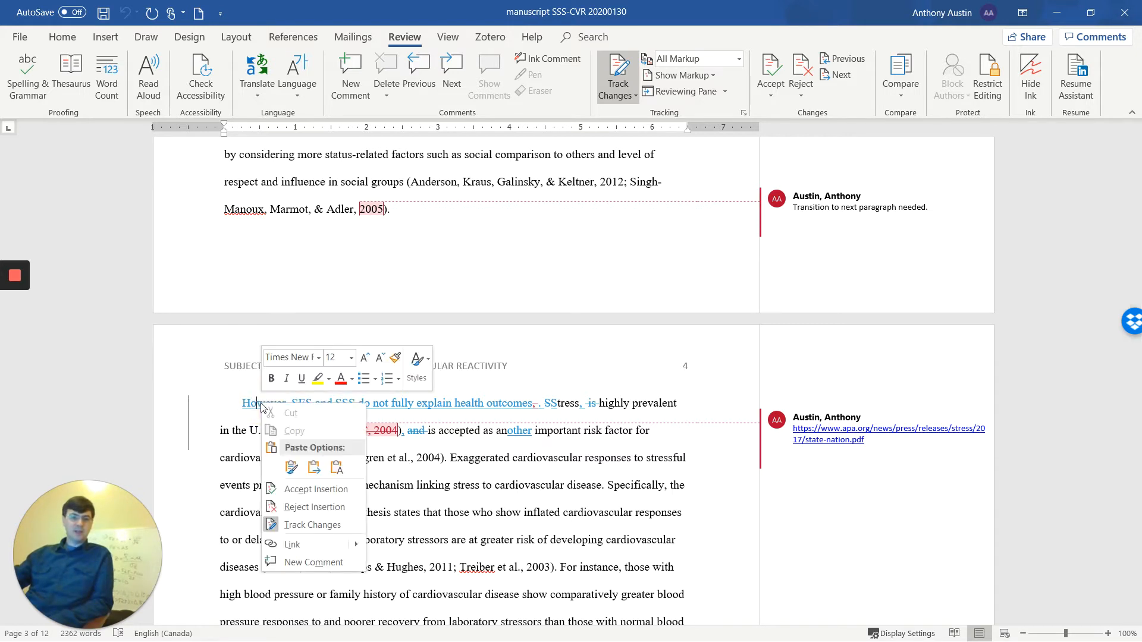
left_click(327, 496)
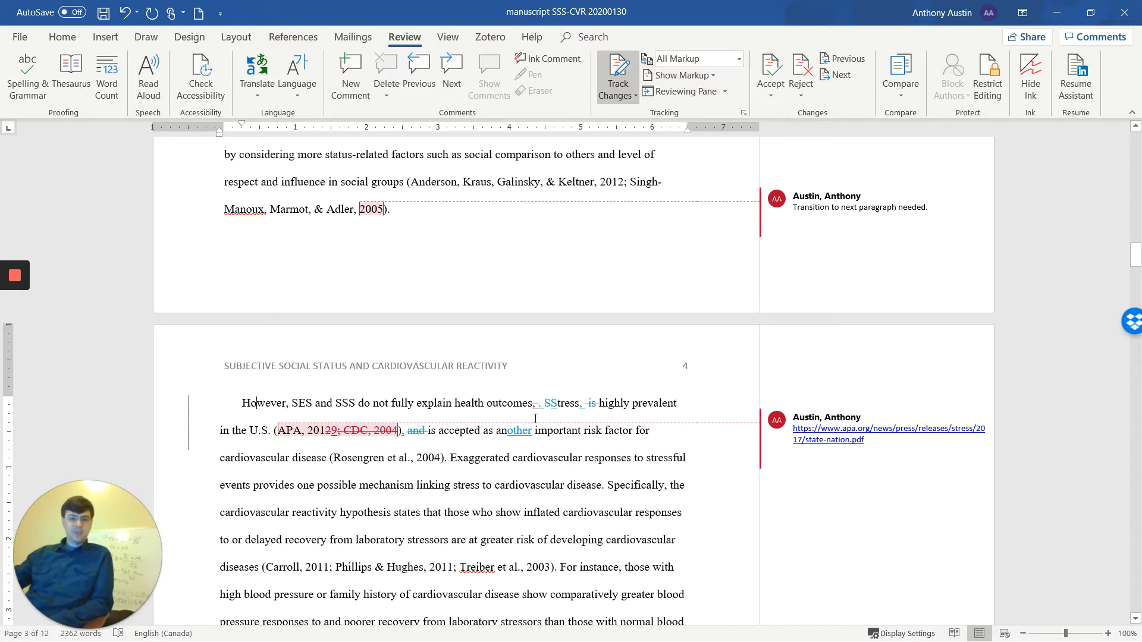
mouse_move(591, 403)
right_click(591, 403)
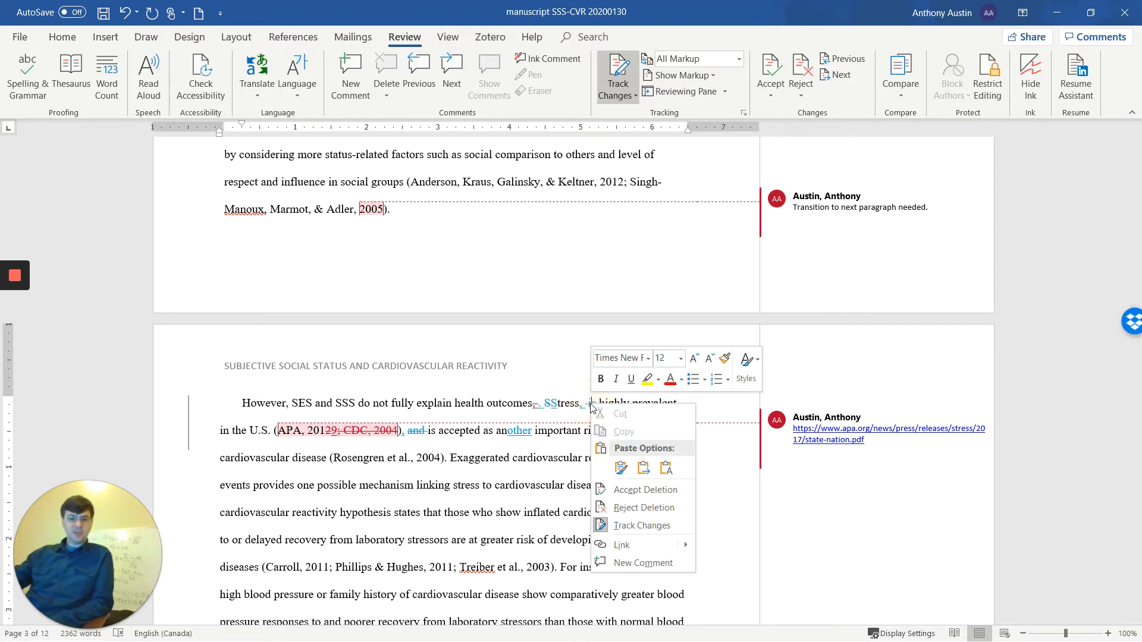
left_click(638, 492)
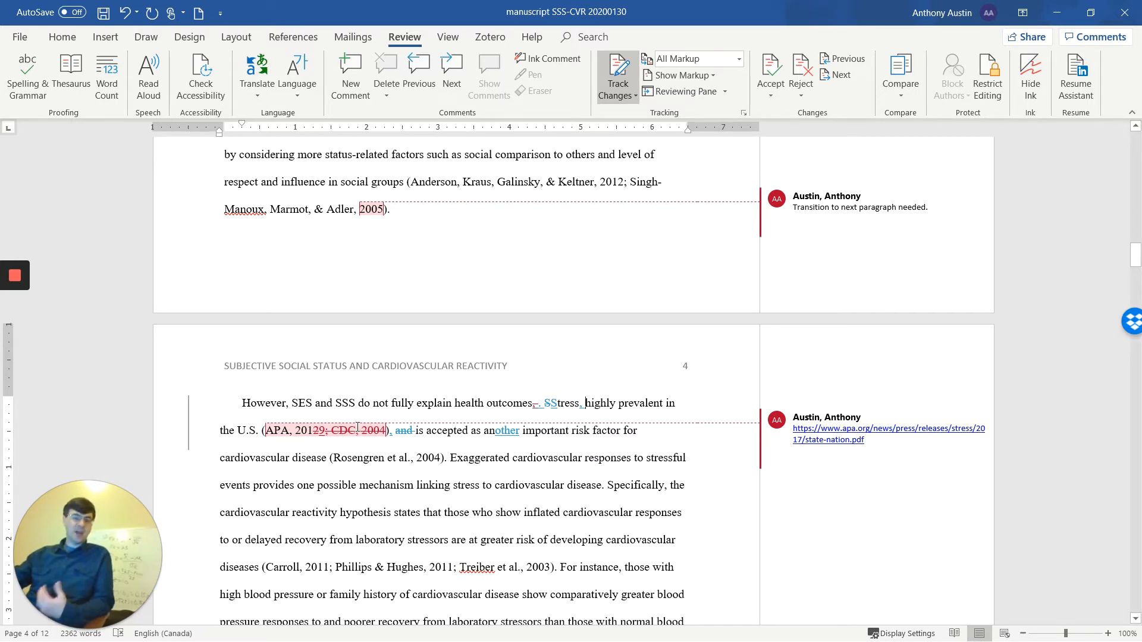
- Switch the review display to No Markup
mouse_move(358, 427)
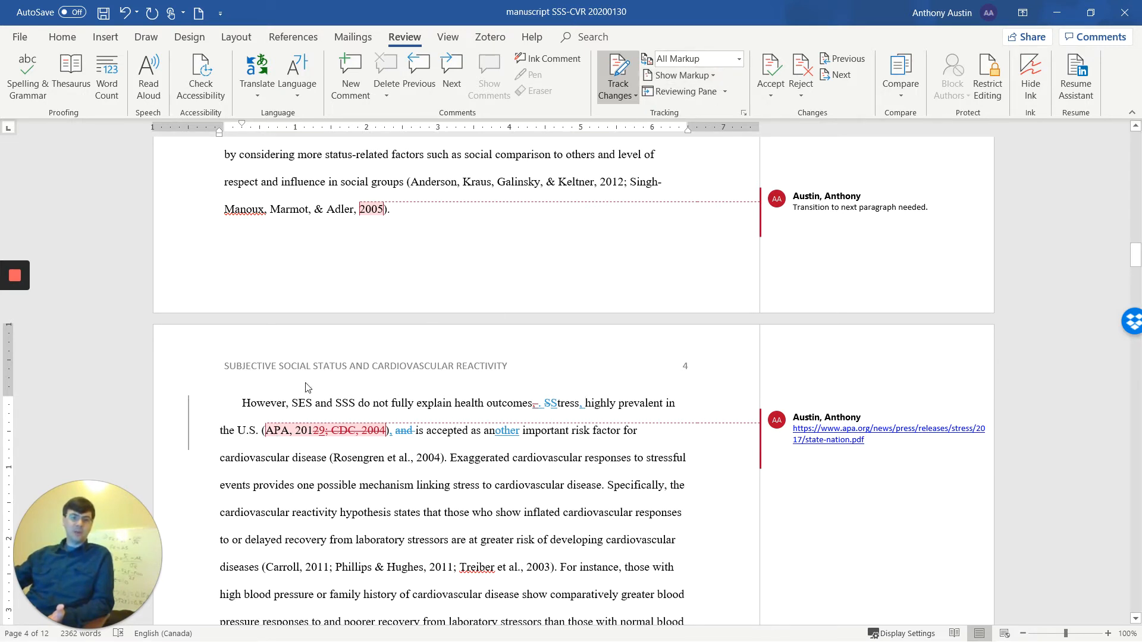
scroll(564, 352, "down", 1)
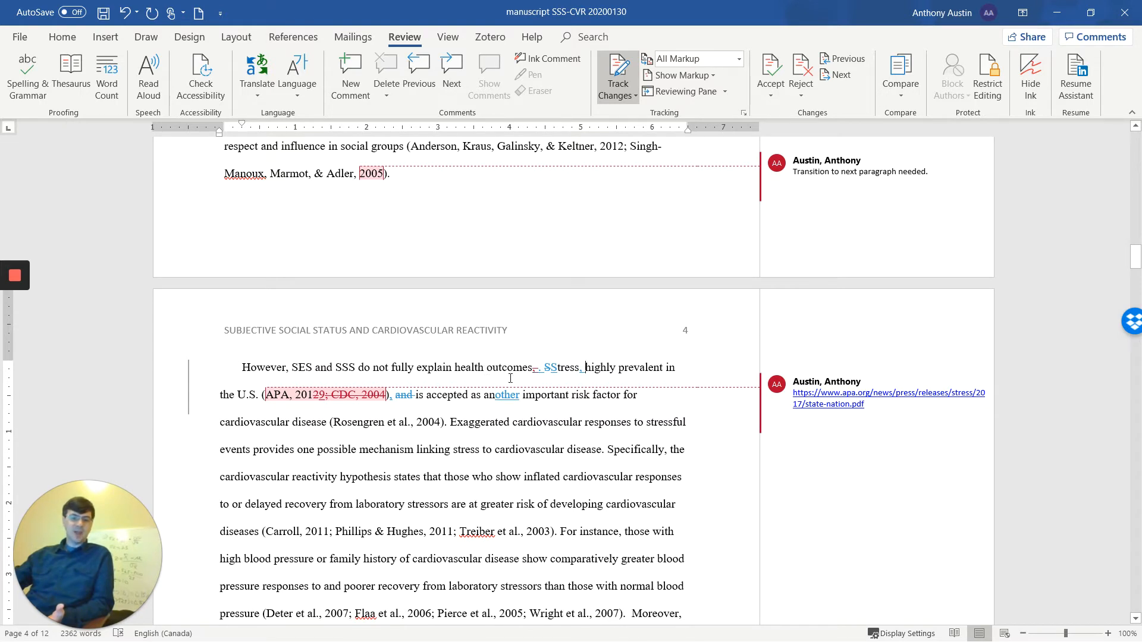
left_click(188, 379)
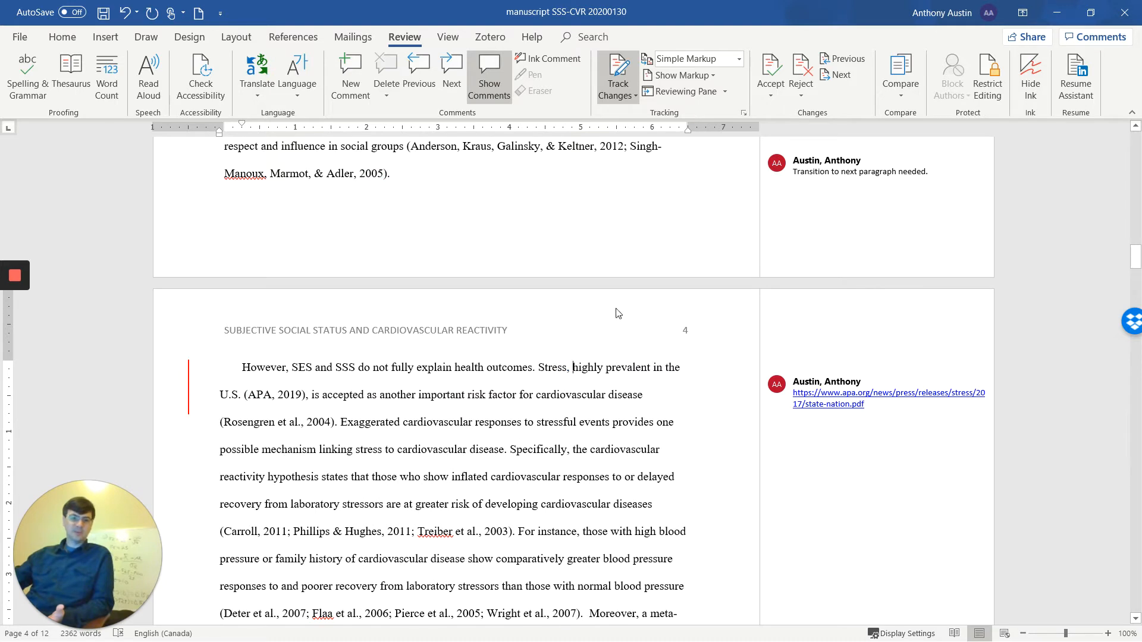
left_click(703, 62)
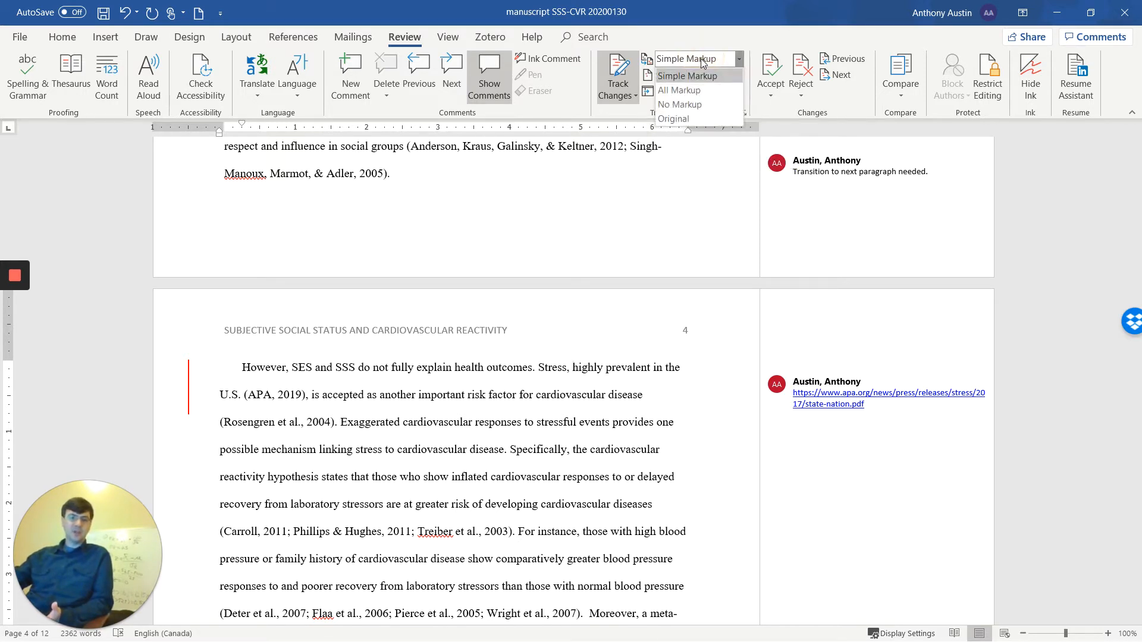
left_click(706, 106)
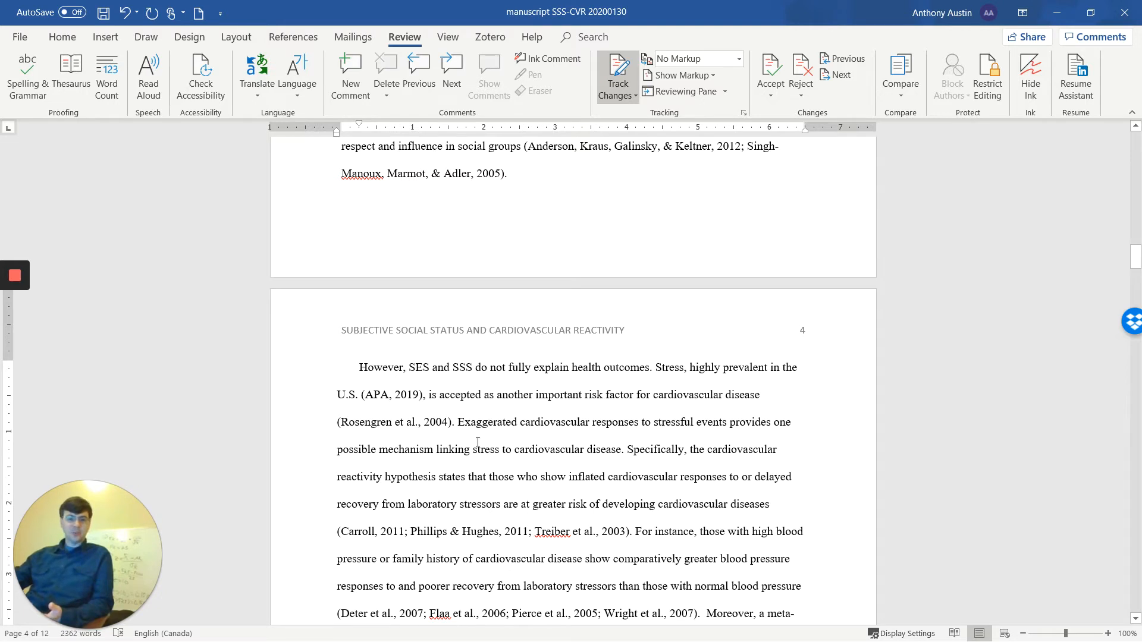
- Insert "This is a new sentence." before "Exaggerated cardiovascular responses" in the first paragraph of page 4
left_click(459, 424)
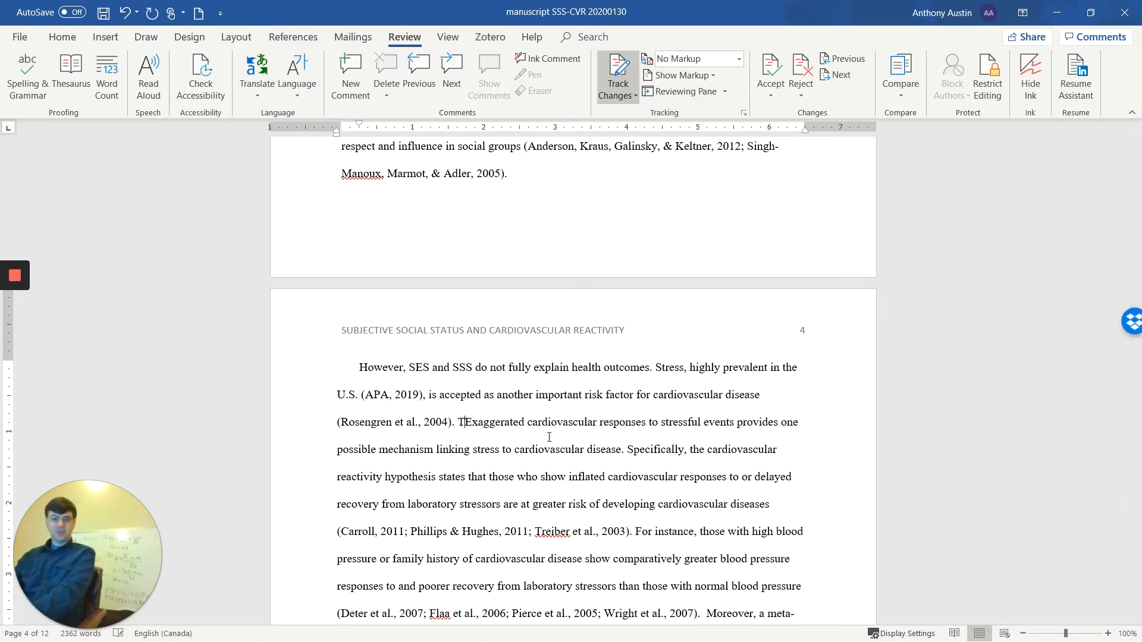
type("This is a new sentence.")
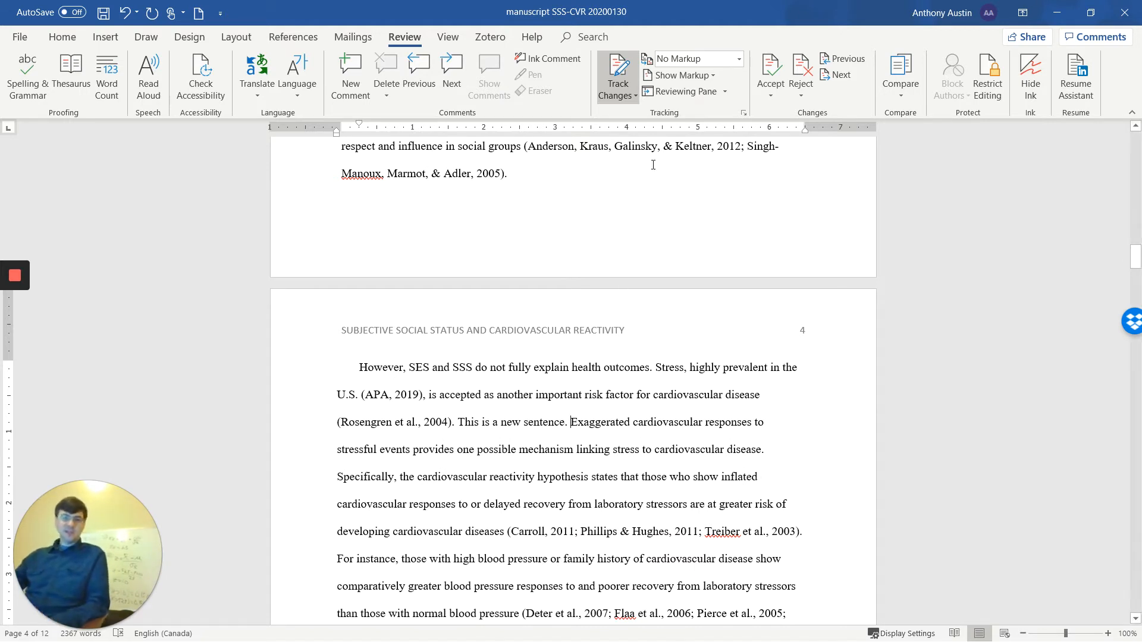
- Display All Markup and reject the tracked insertion "This is a new sentence."
left_click(680, 61)
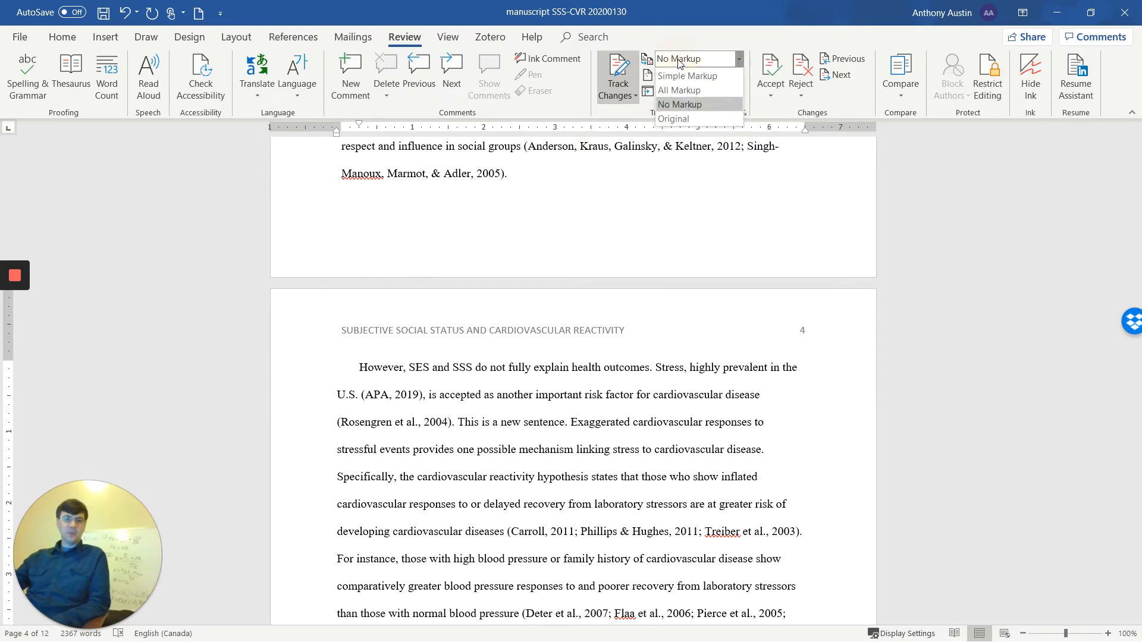
left_click(696, 96)
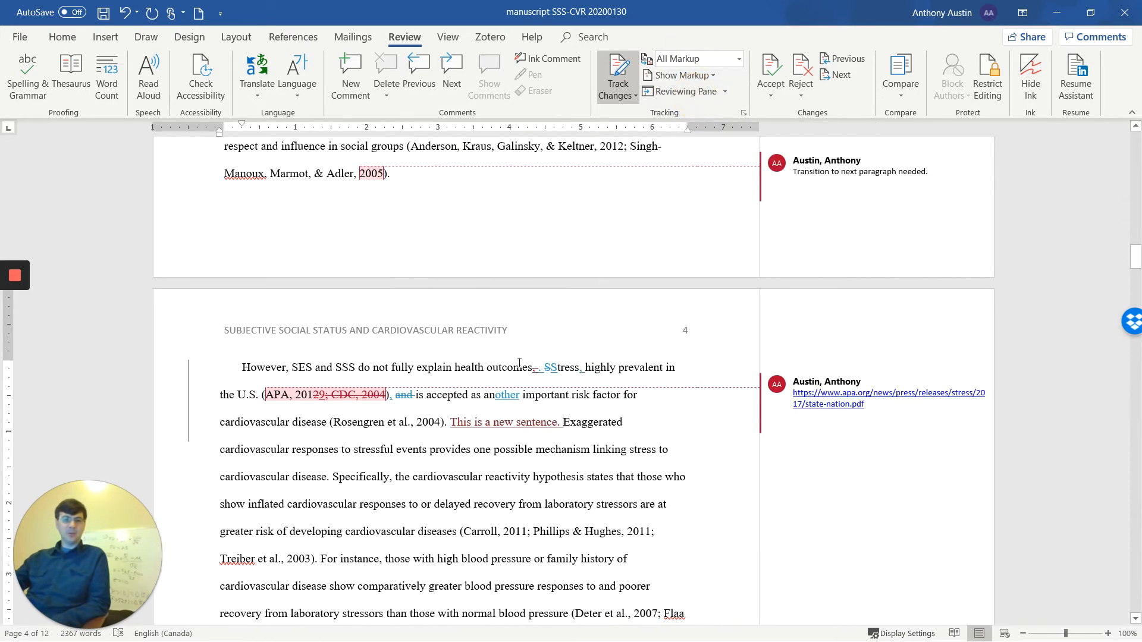
mouse_move(461, 425)
right_click(488, 423)
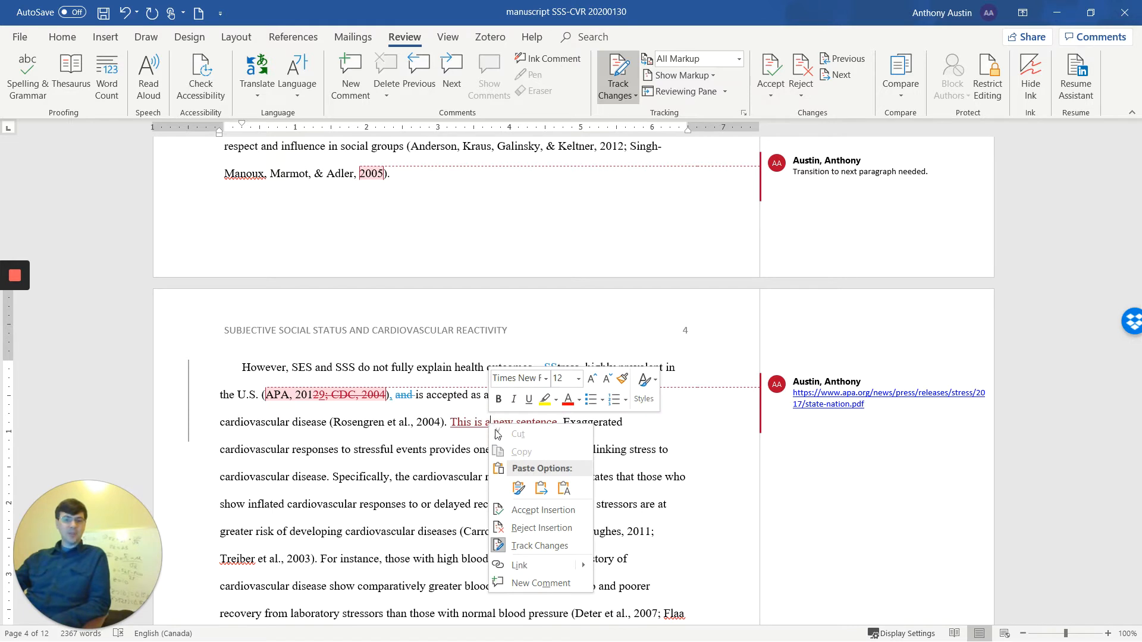
left_click(547, 529)
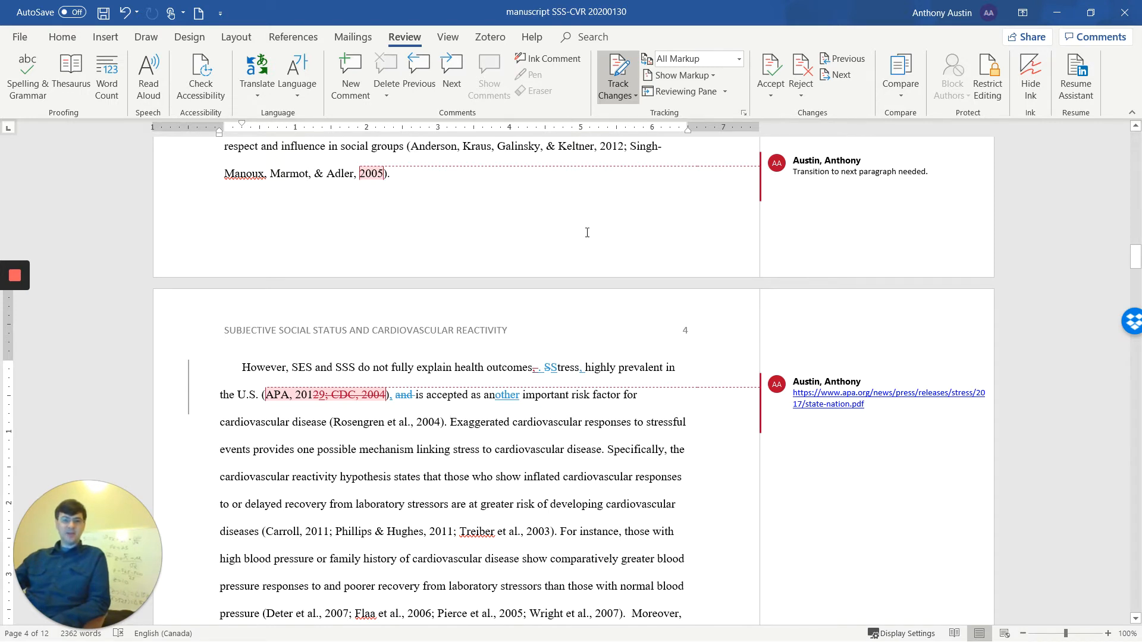
- Reply "I've made this in transition." to the comment "Transition to next paragraph needed."
scroll(588, 235, "up", 1)
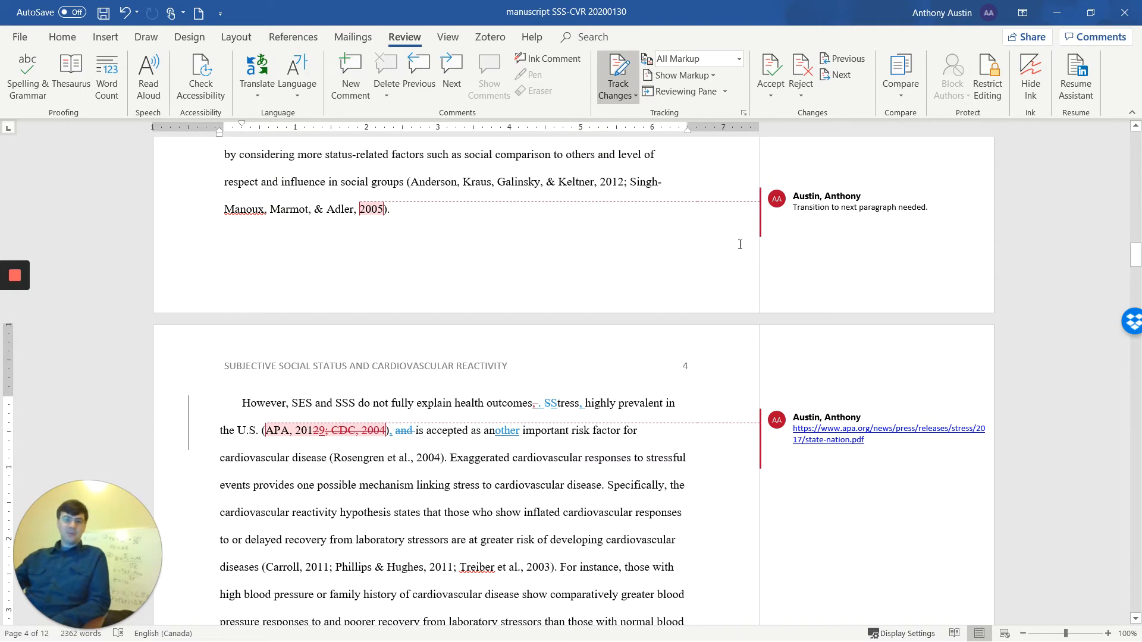
left_click(781, 228)
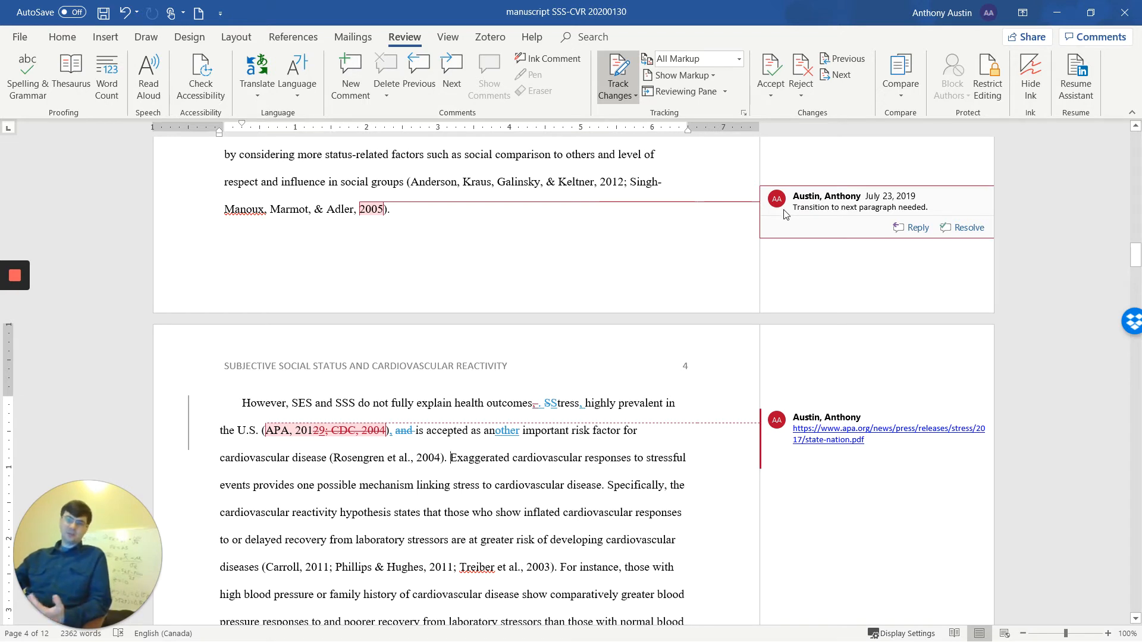
mouse_move(785, 212)
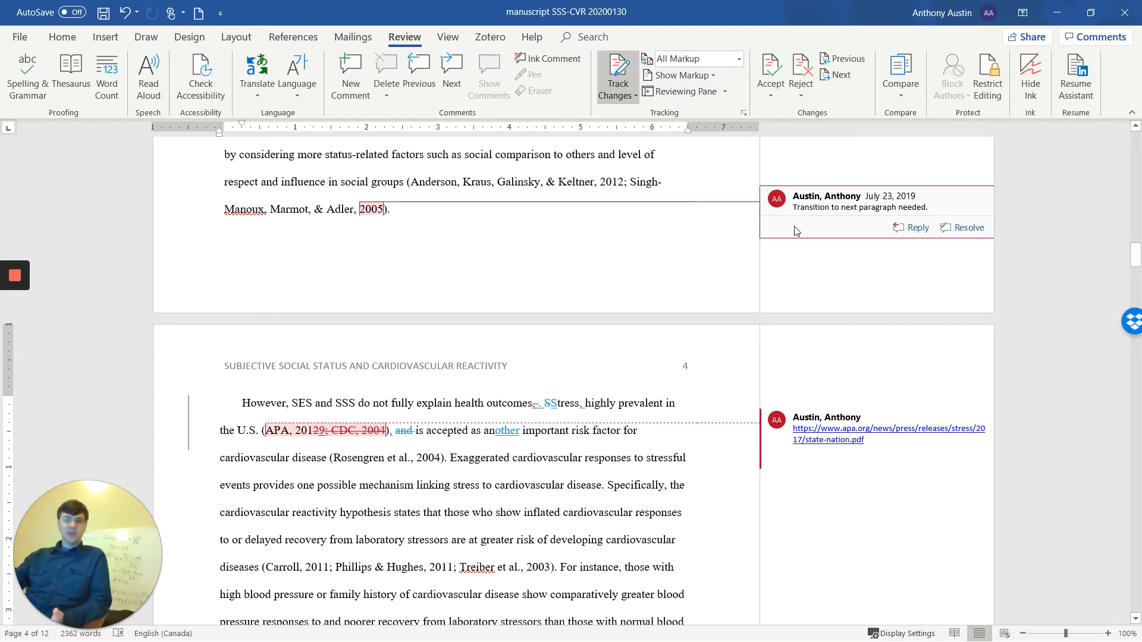
scroll(863, 205, "up", 1)
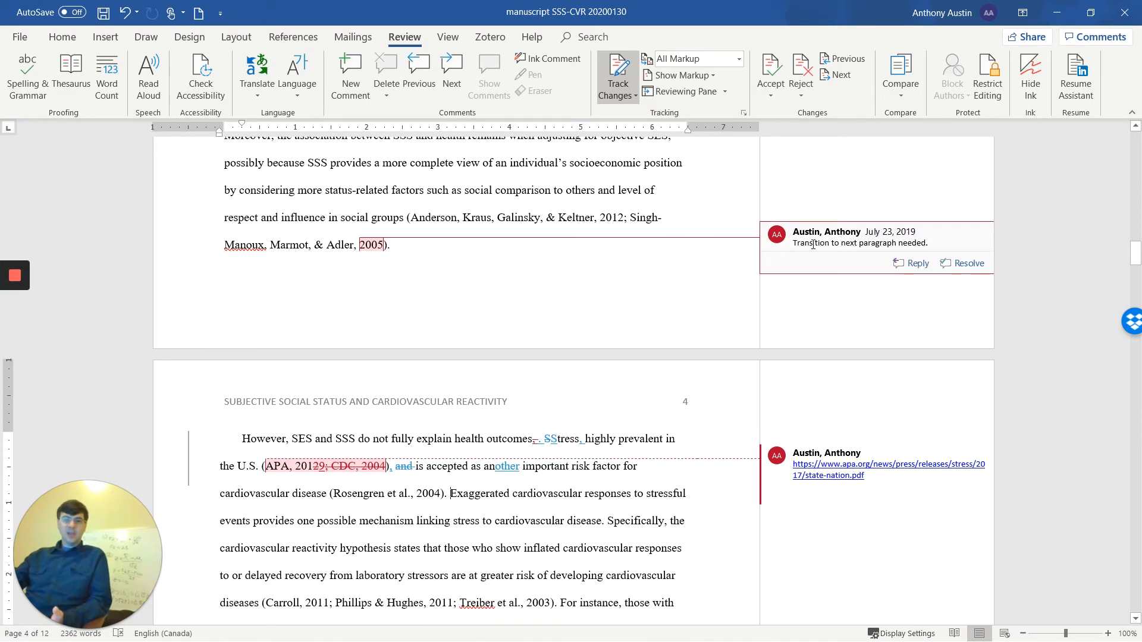
left_click(908, 266)
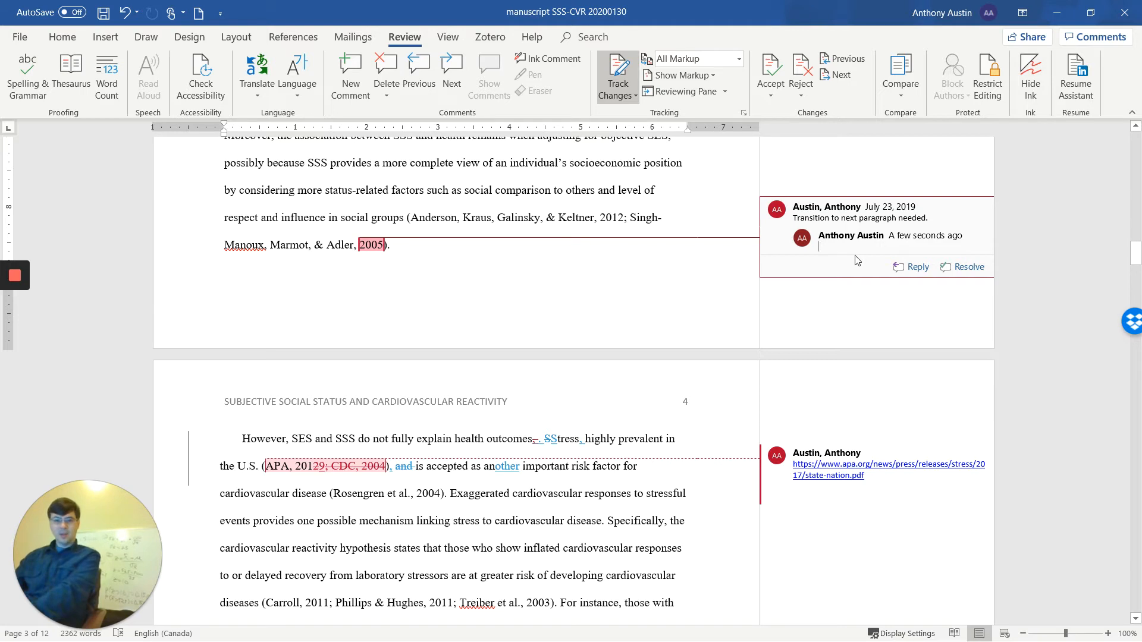
type("I've made this in transit")
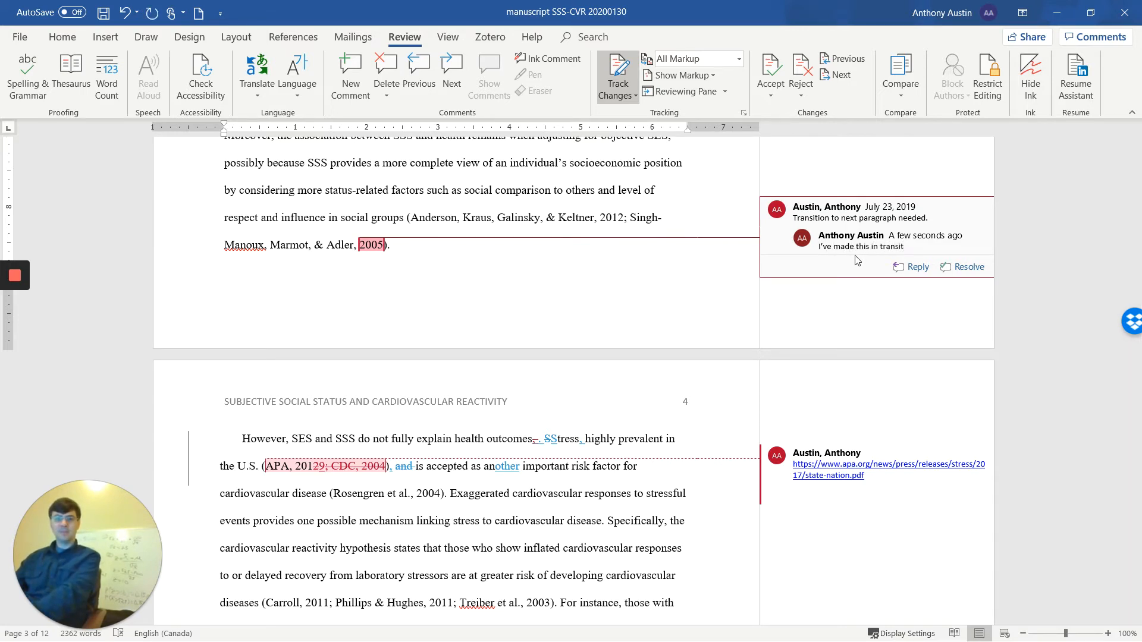
type("ion.")
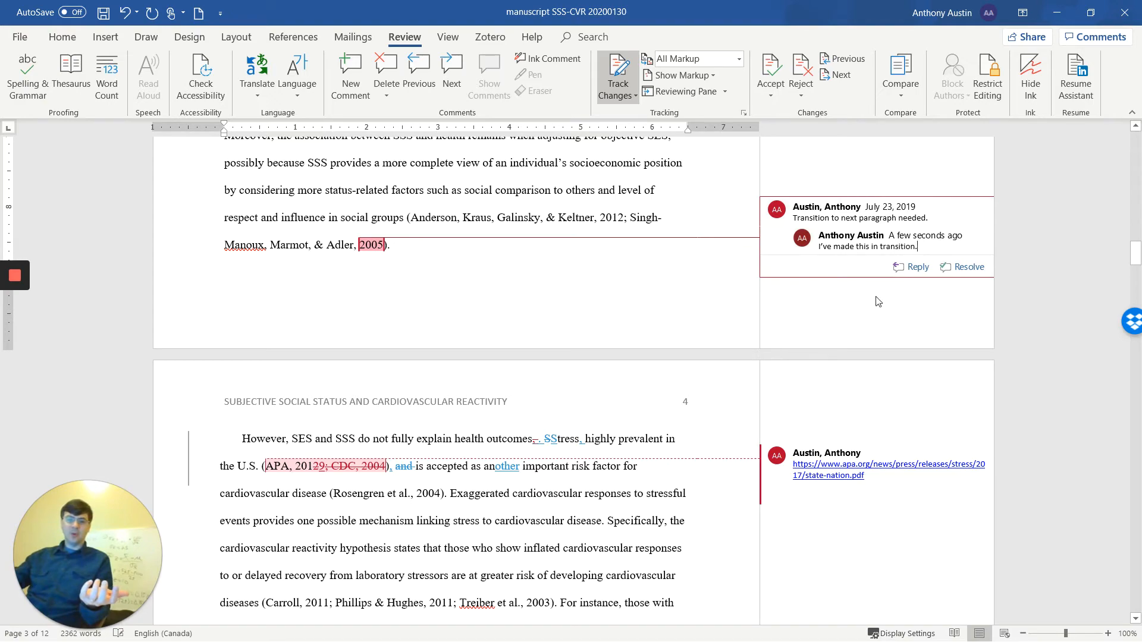
- Examine the comment thread attached to the hypothesis about lower SSS and DBP reactivity on page 5
scroll(855, 246, "down", 1)
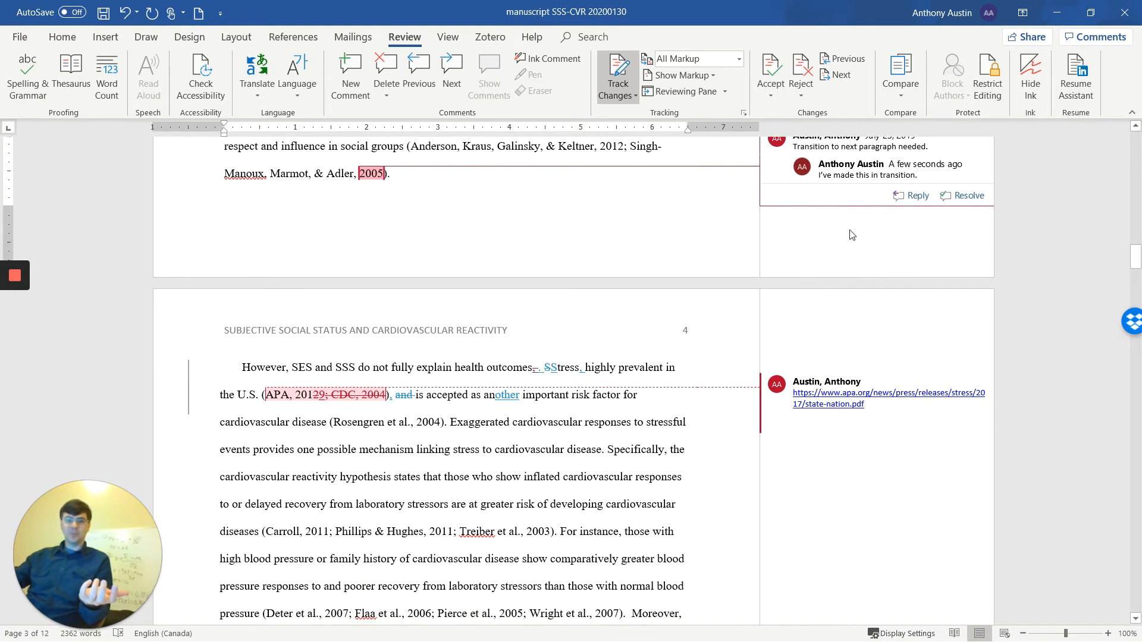
scroll(852, 237, "up", 1)
scroll(848, 236, "down", 3)
scroll(846, 235, "down", 10)
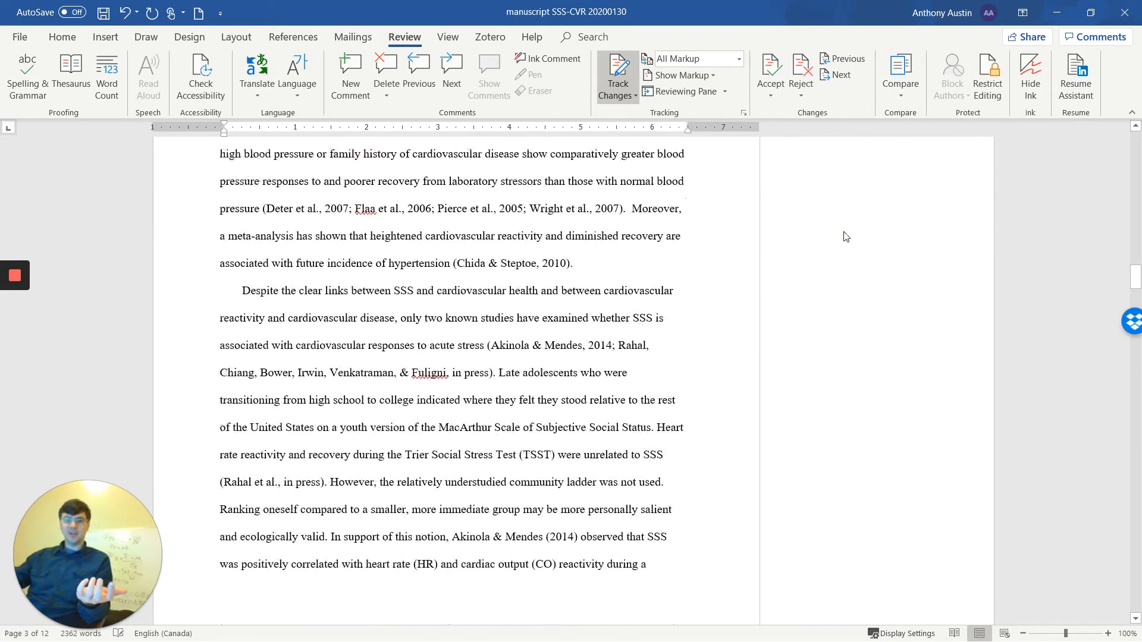
scroll(846, 236, "down", 3)
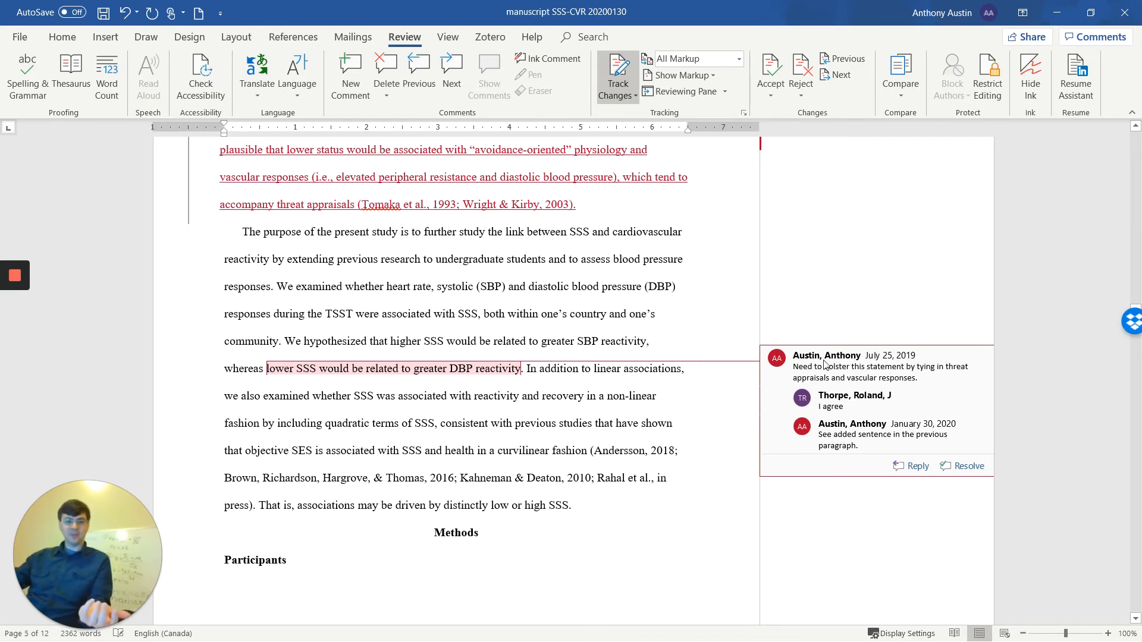
scroll(575, 265, "up", 1)
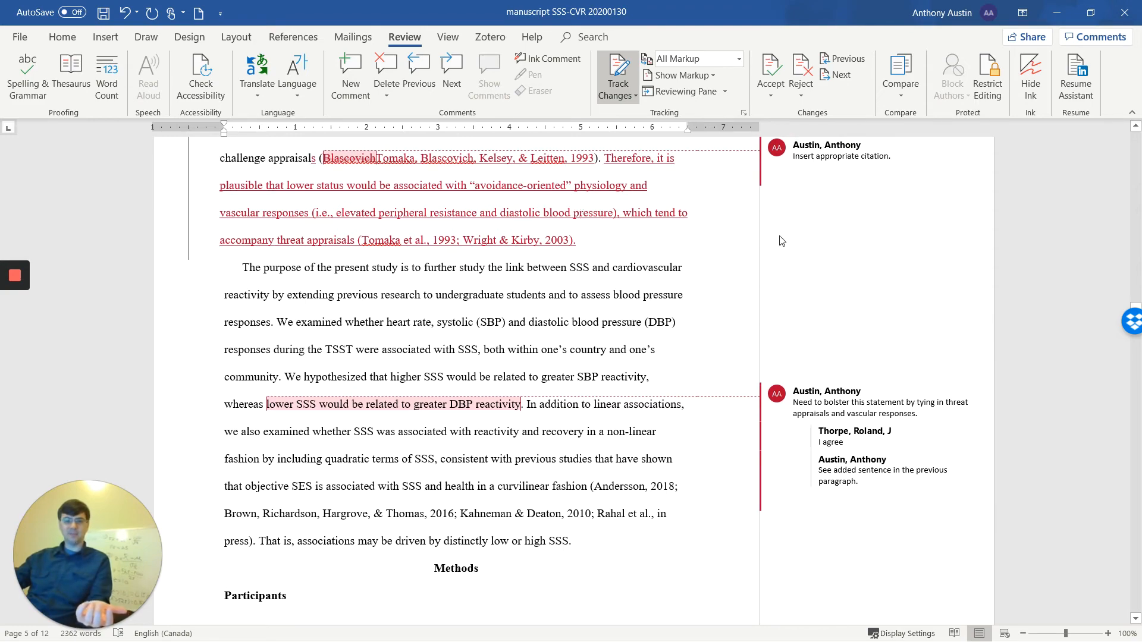
- Try deleting the whole "Transition to next paragraph needed." comment thread on page 3, and undo the deletion
scroll(782, 248, "up", 10)
scroll(773, 250, "up", 15)
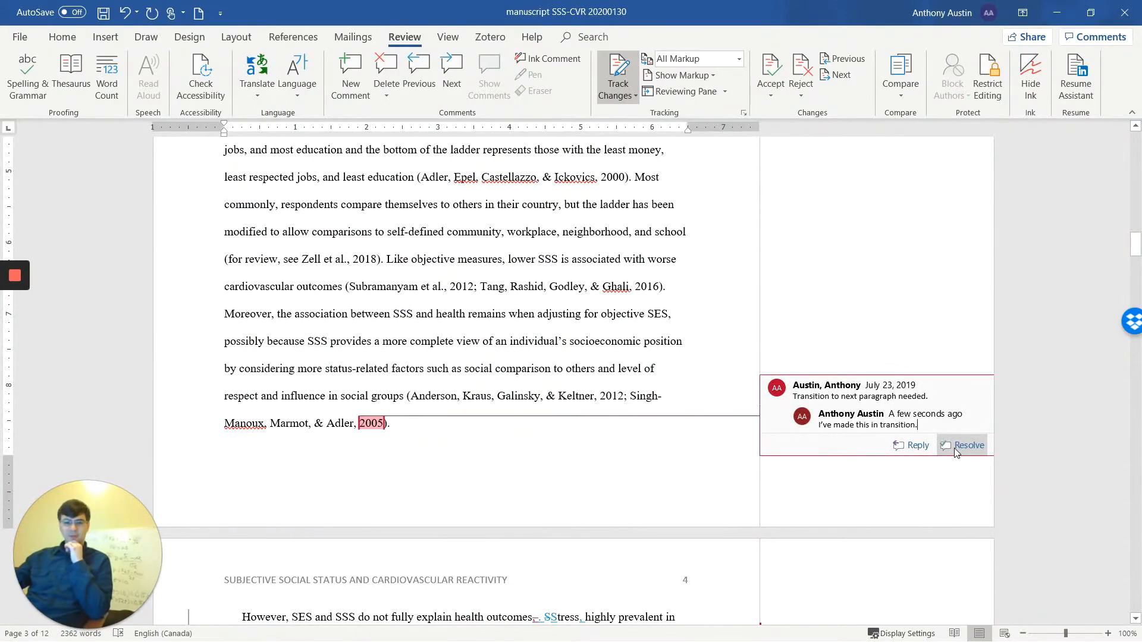
right_click(774, 391)
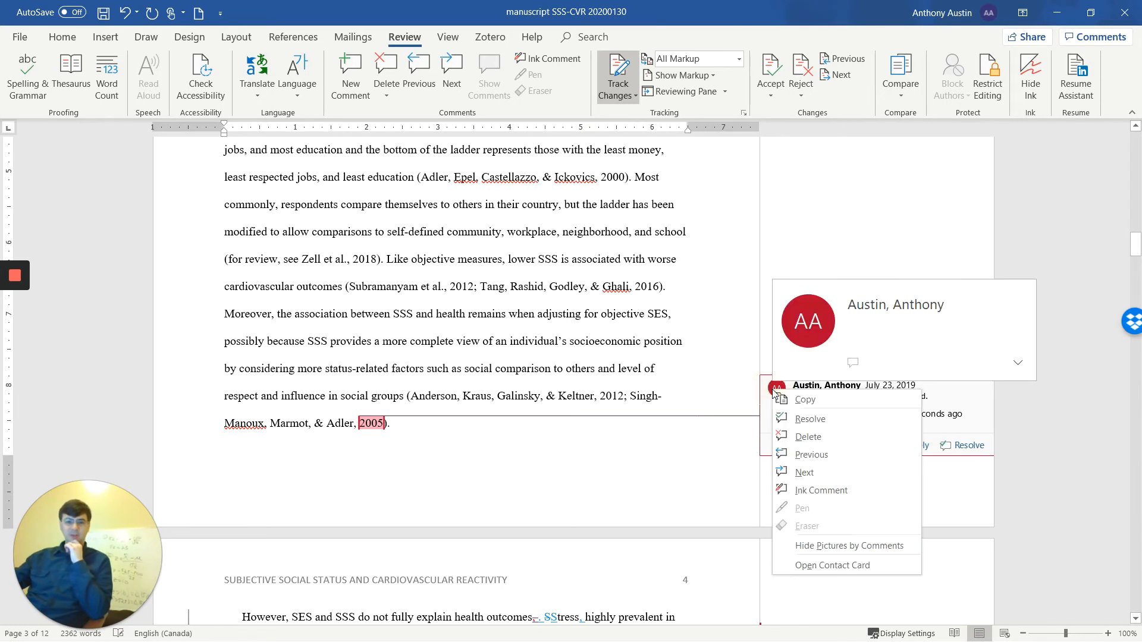
left_click(805, 443)
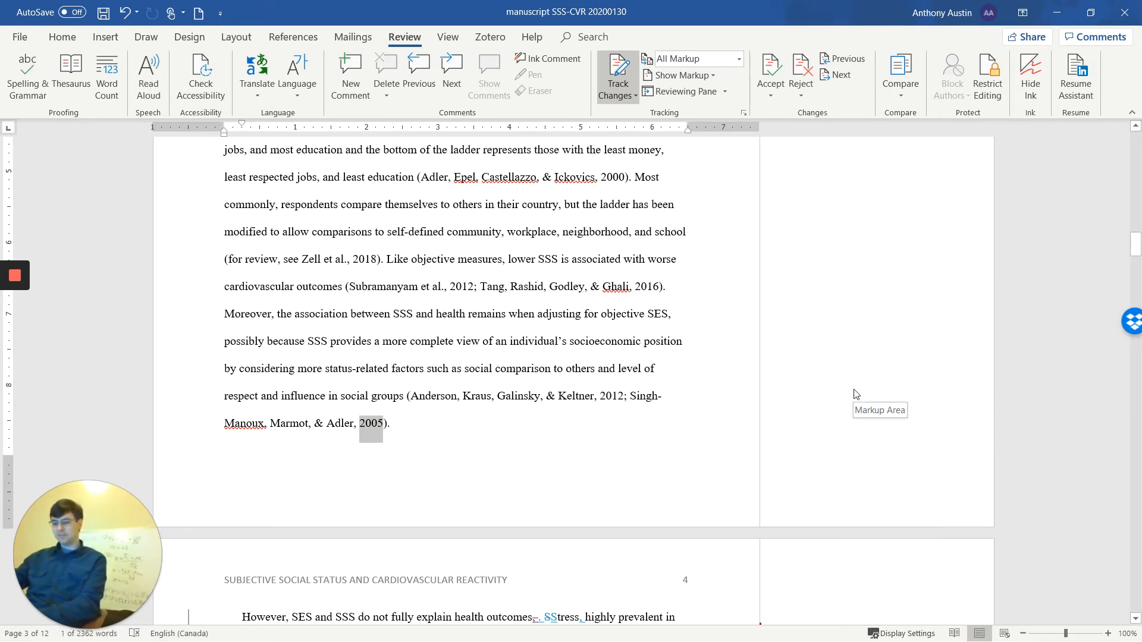
key("ctrl+z")
- Delete only the reply "I've made this in transition." from the "Transition to next paragraph needed." comment thread
left_click(823, 421)
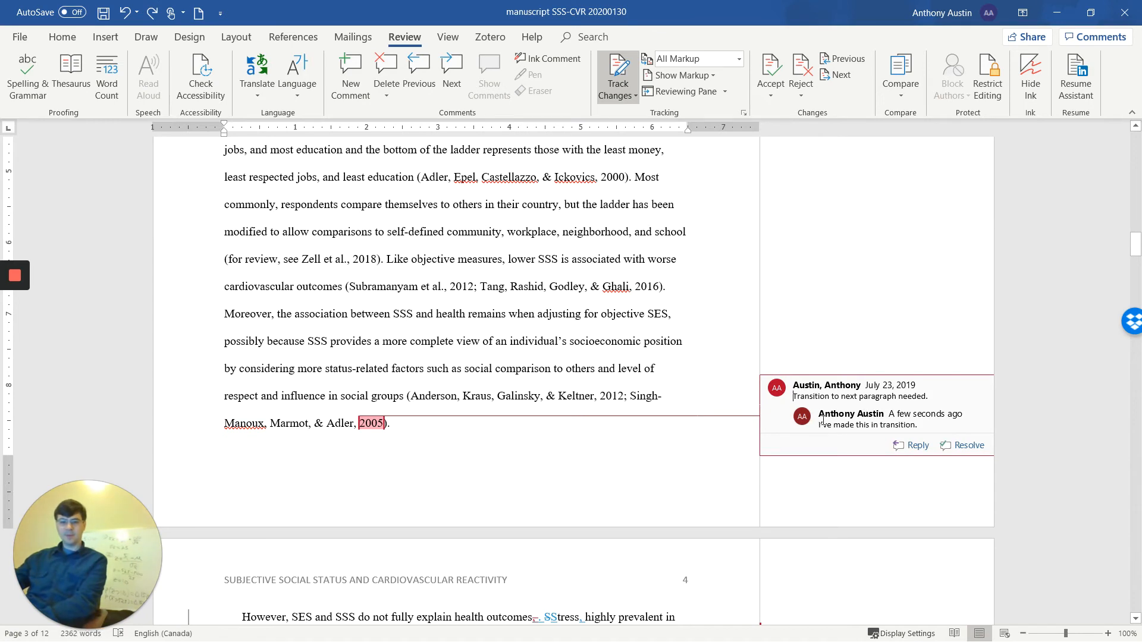
right_click(807, 421)
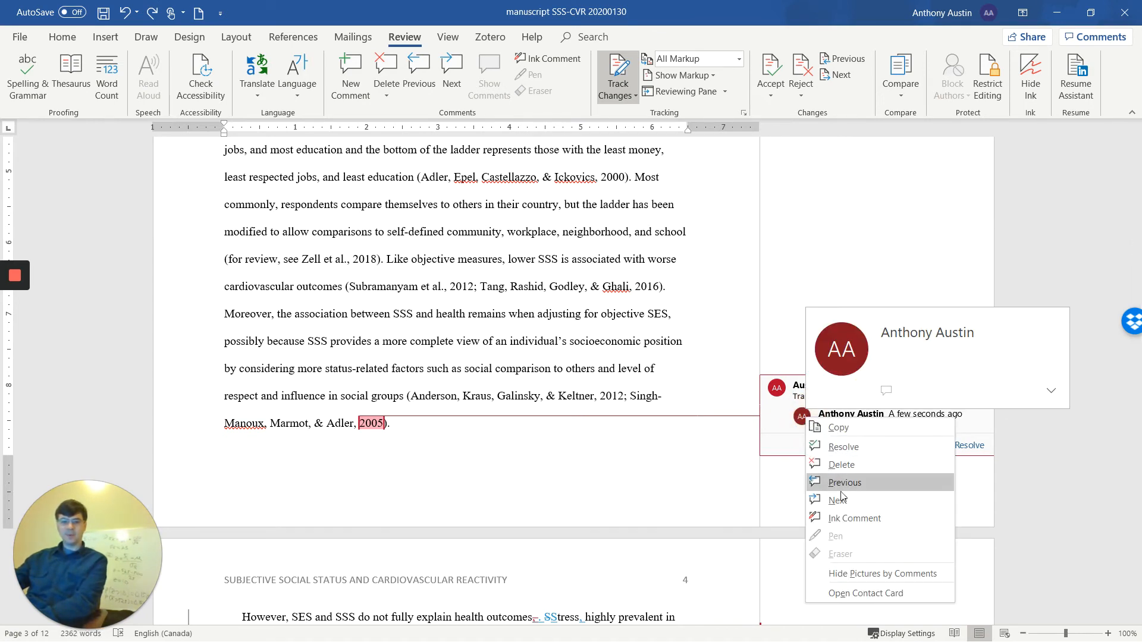
left_click(841, 465)
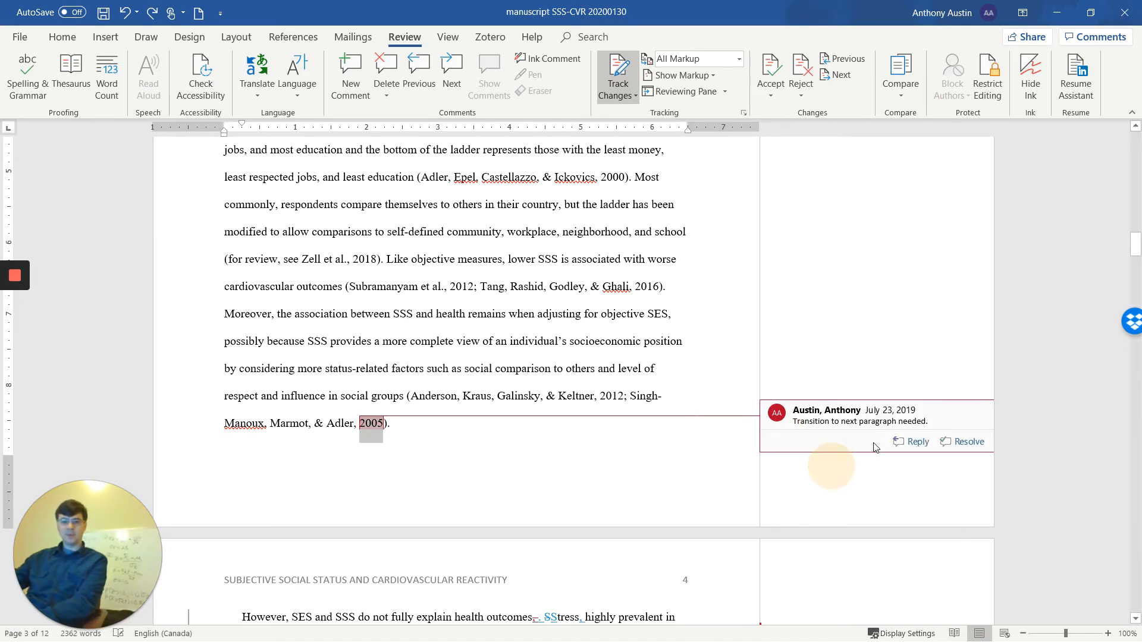
- Mark the comment "Transition to next paragraph needed." as resolved
left_click(958, 443)
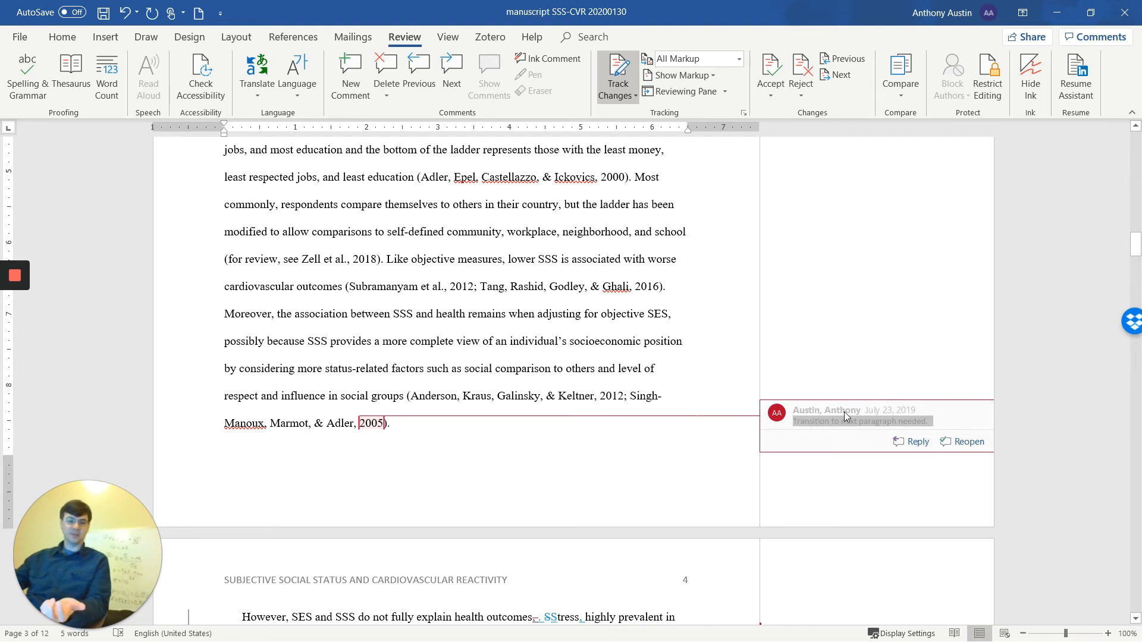
left_click(885, 468)
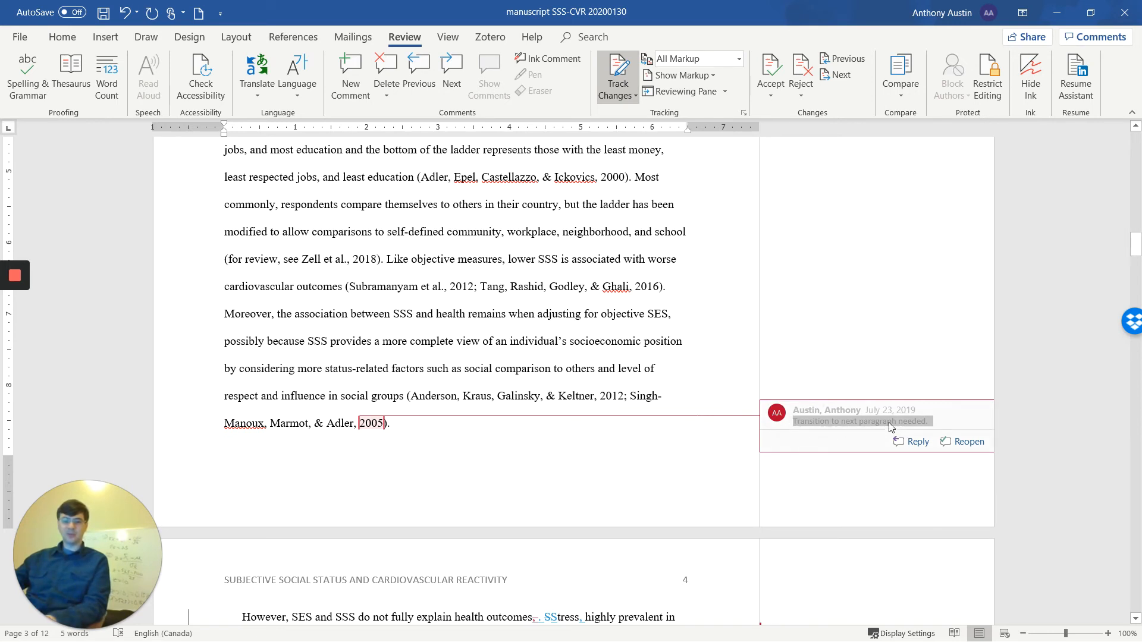
mouse_move(776, 418)
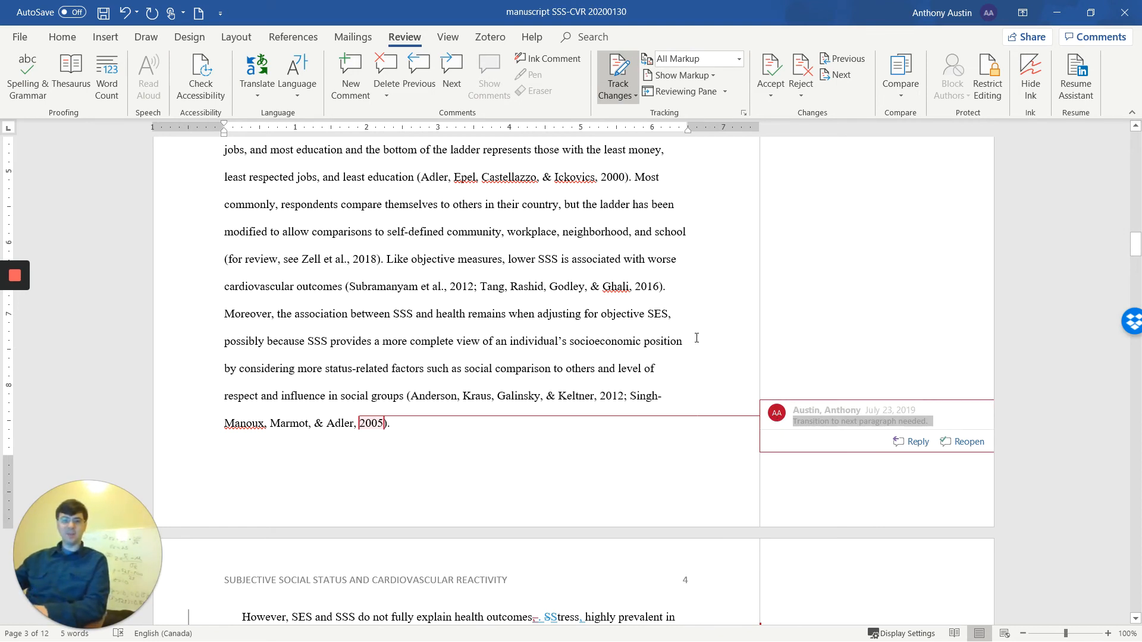
- Try inserting a new comment after "socioeconomic position" in the last paragraph of page 3, and discard the empty comment
left_click(697, 337)
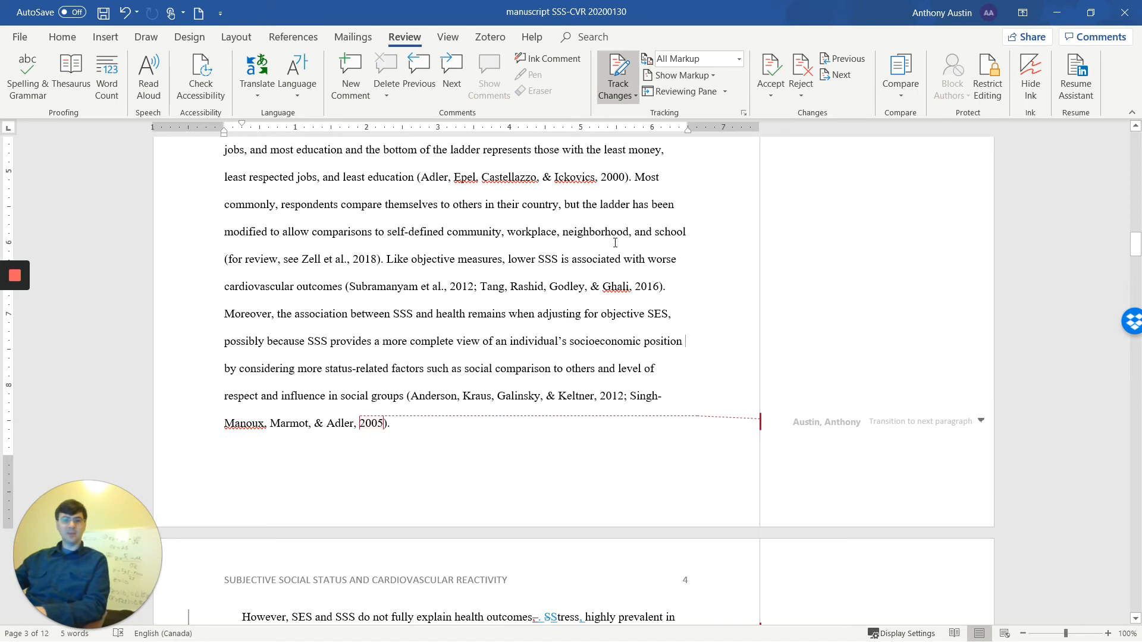
left_click(117, 39)
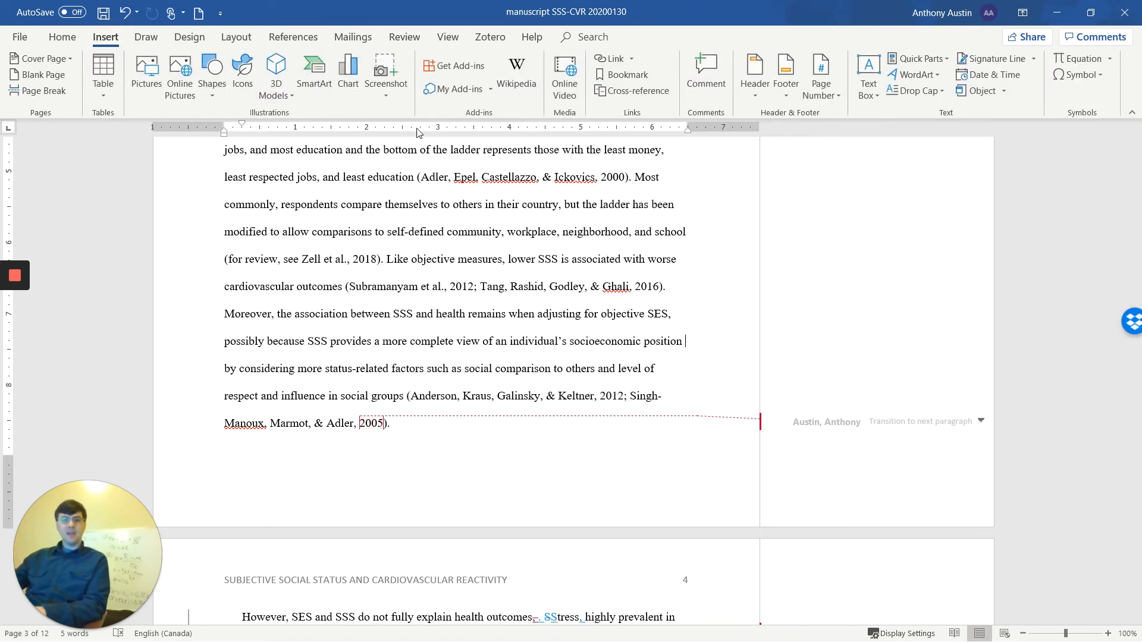
left_click(702, 71)
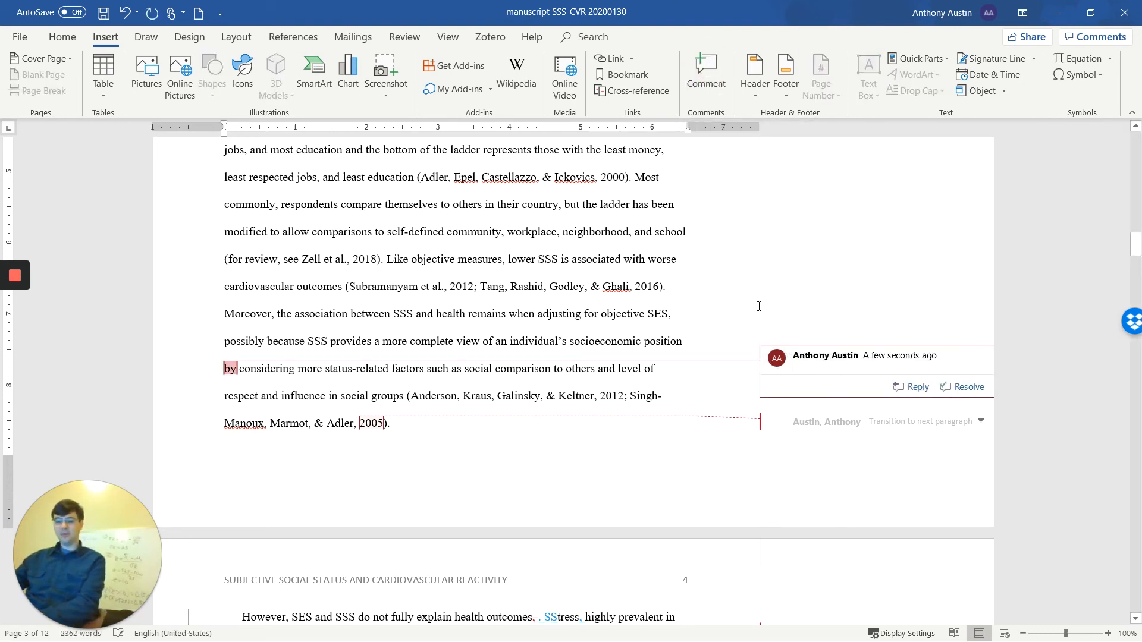
key("Escape")
left_click(678, 364)
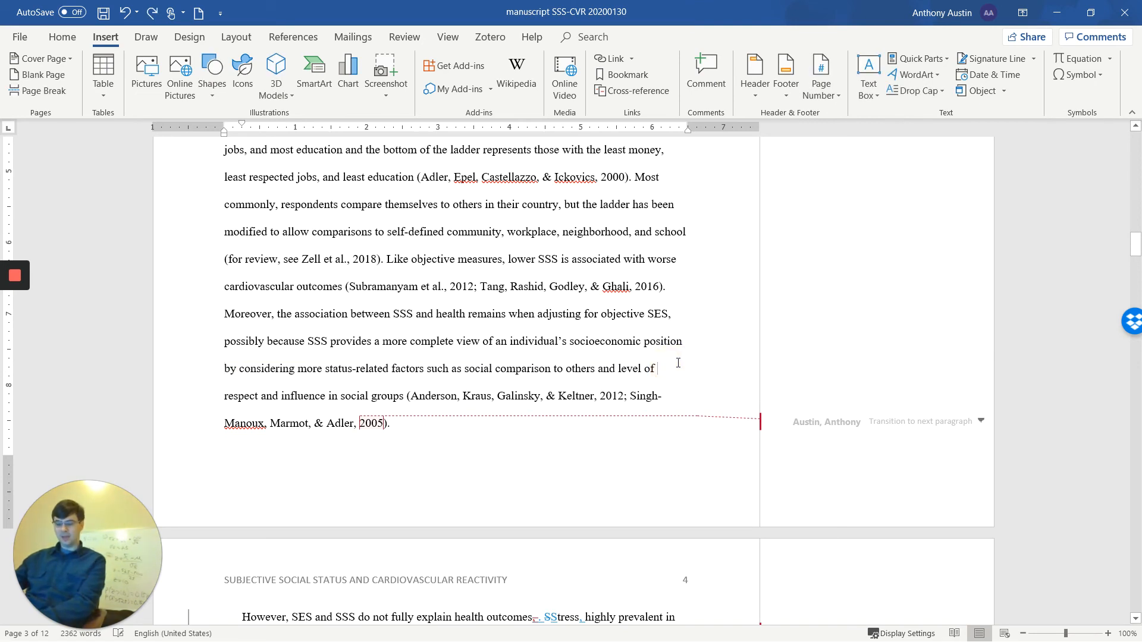
- Add the tracked text "ALT + I + M" after the "2005)." citation that ends the paragraph on page 3
left_click(568, 430)
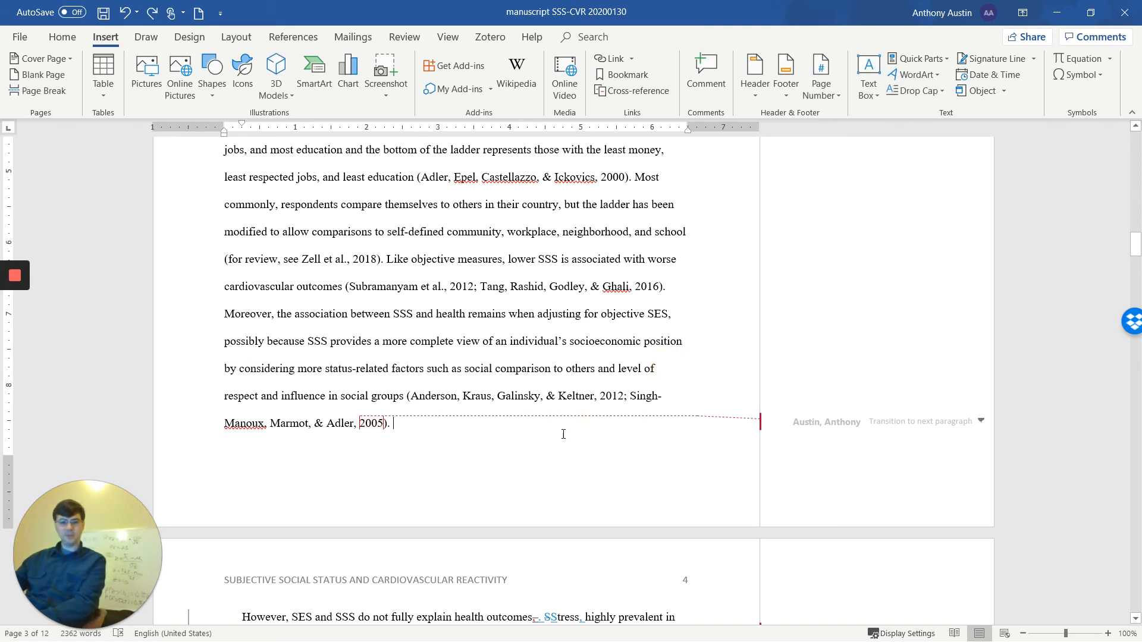
type("A")
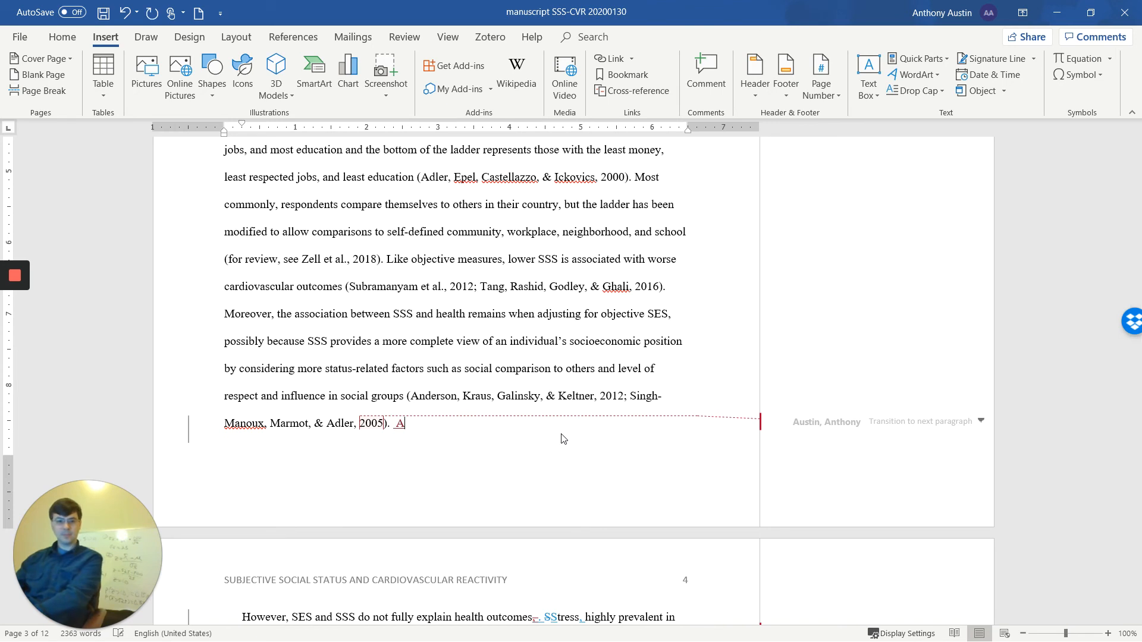
type("LT")
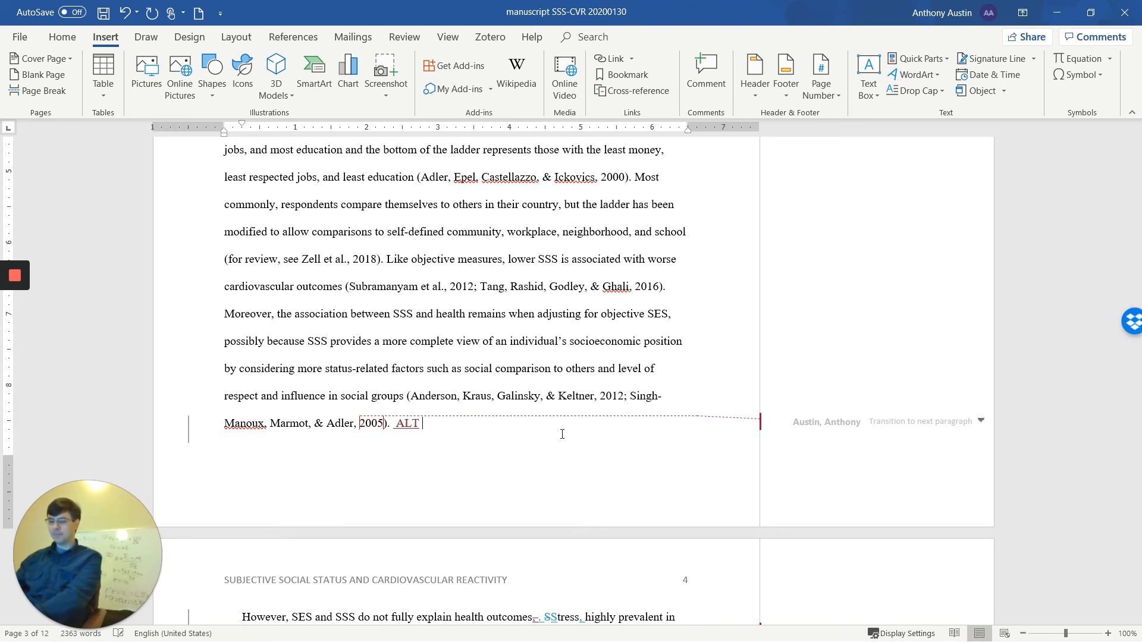
type(" + I")
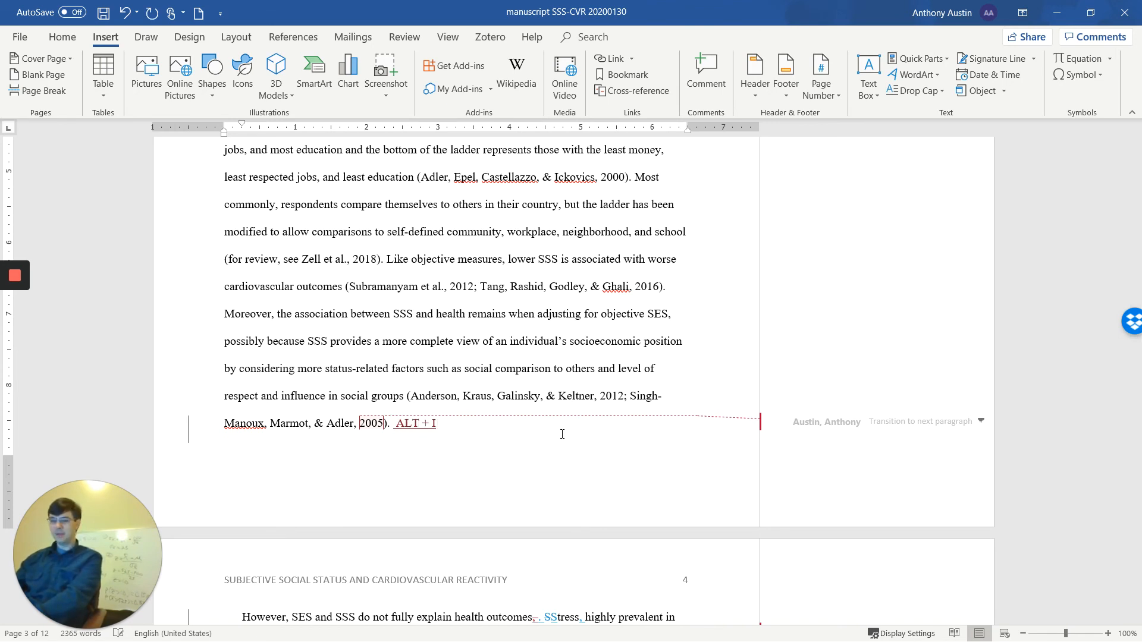
type("  +")
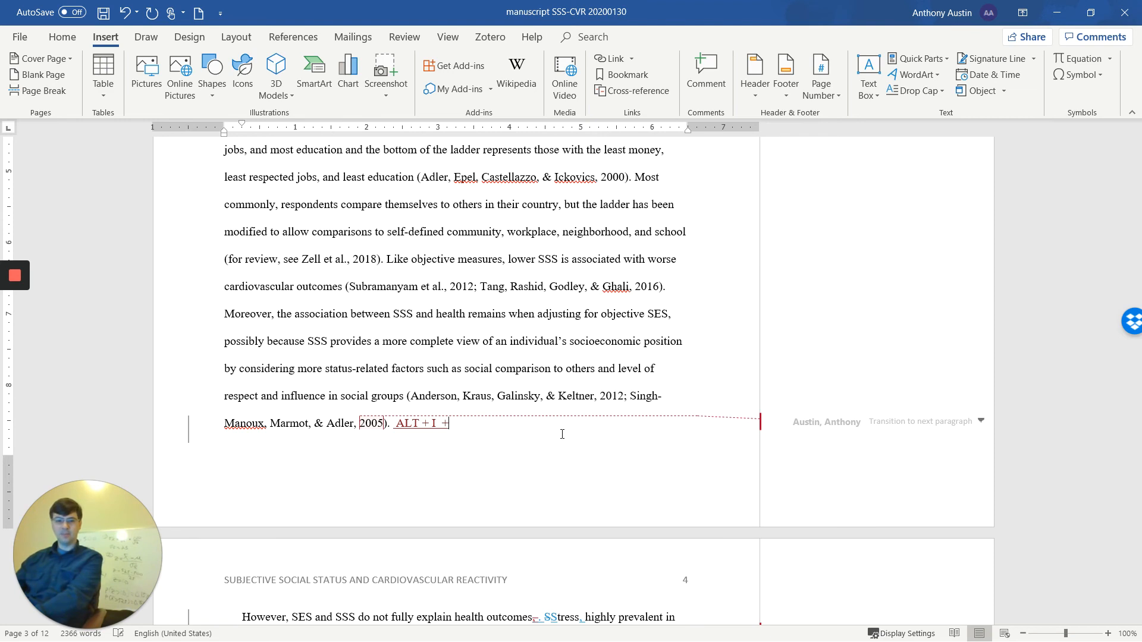
type(" M")
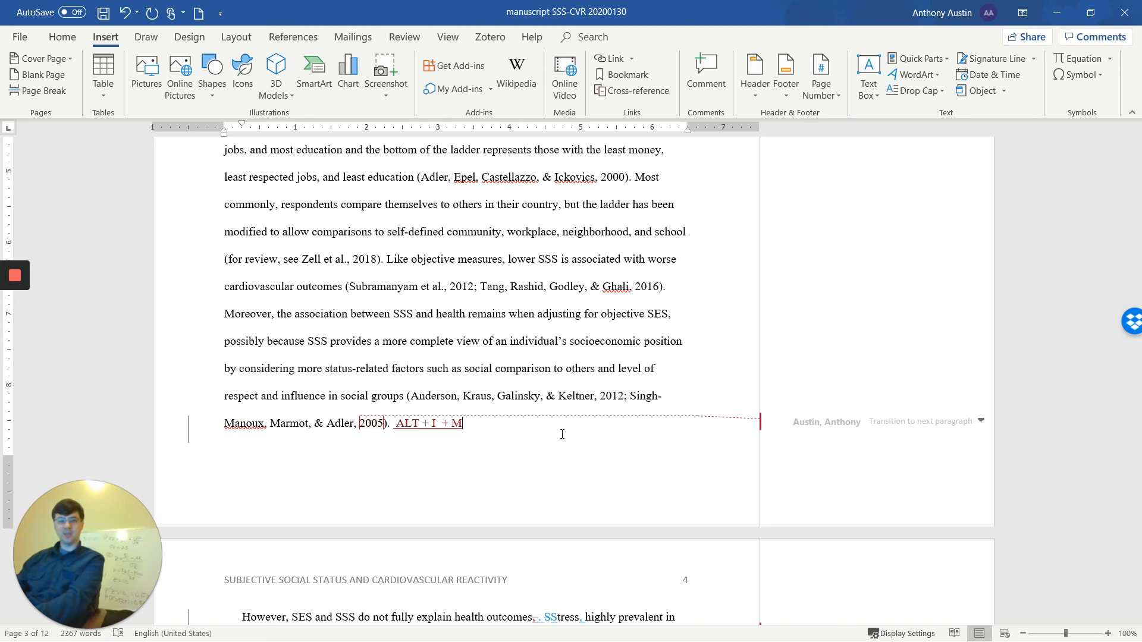
- Insert a new blank comment on the "M" at the end of the added shortcut text
key("alt")
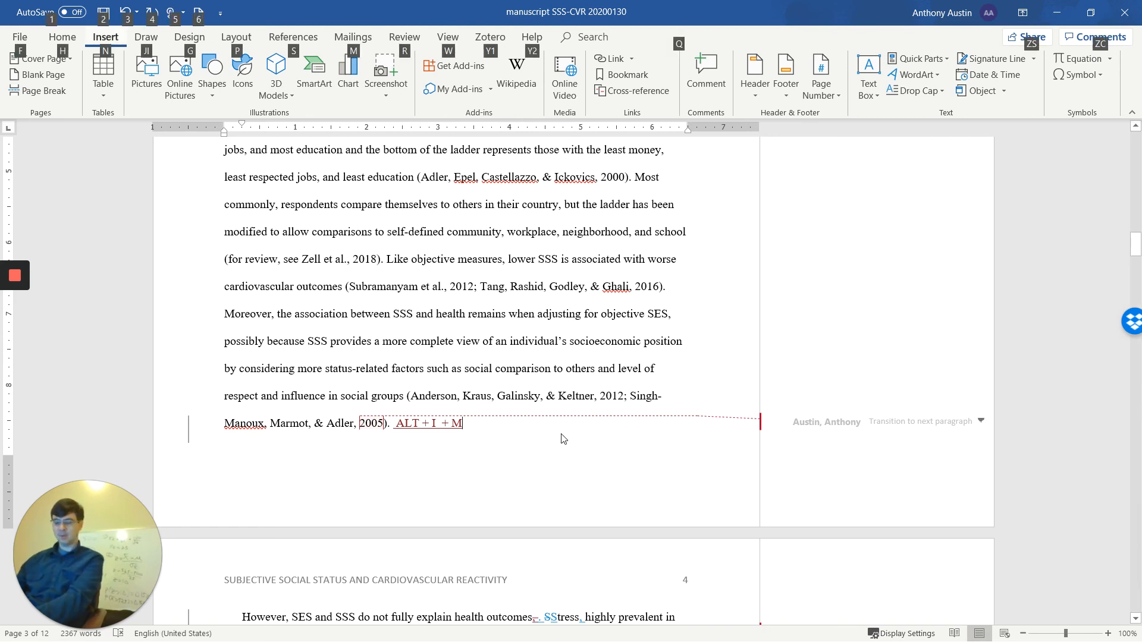
key("i")
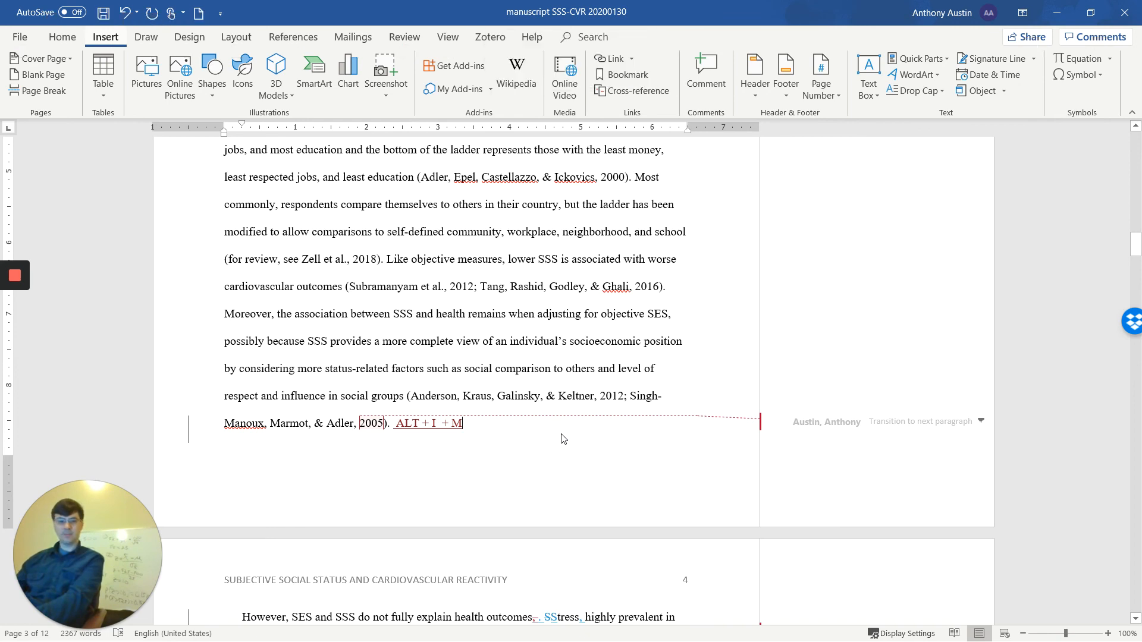
key("m")
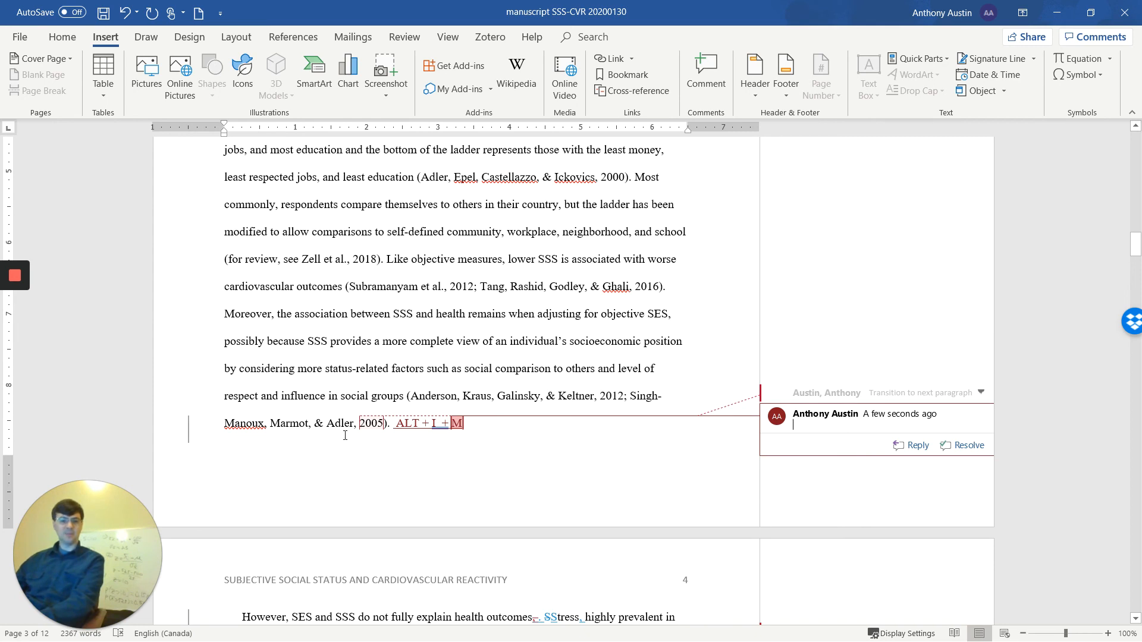
mouse_move(22, 284)
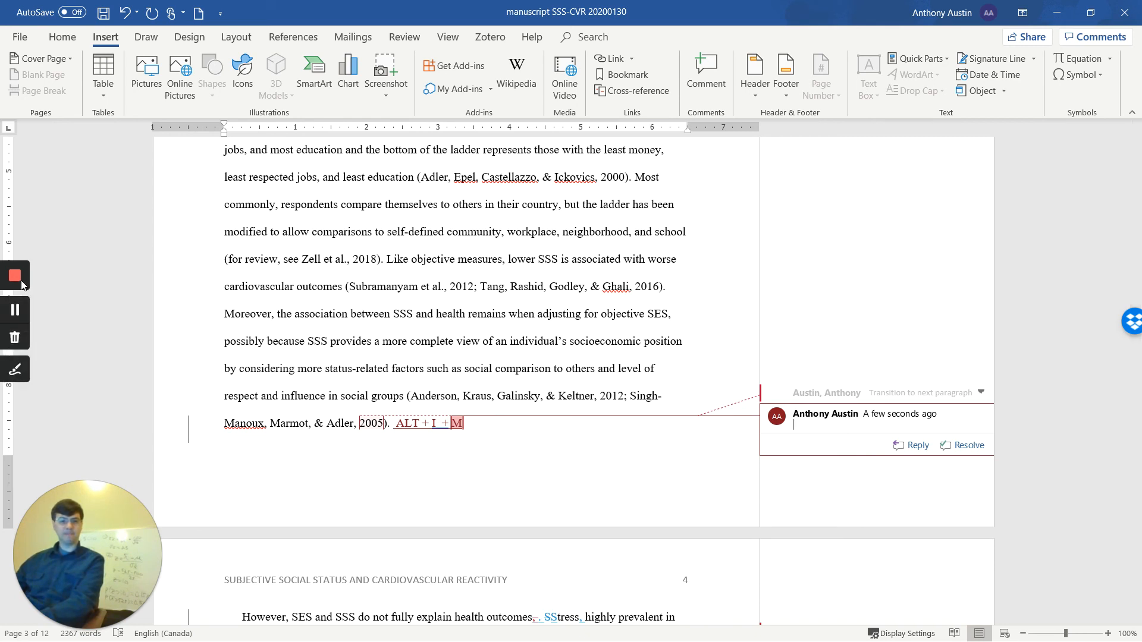